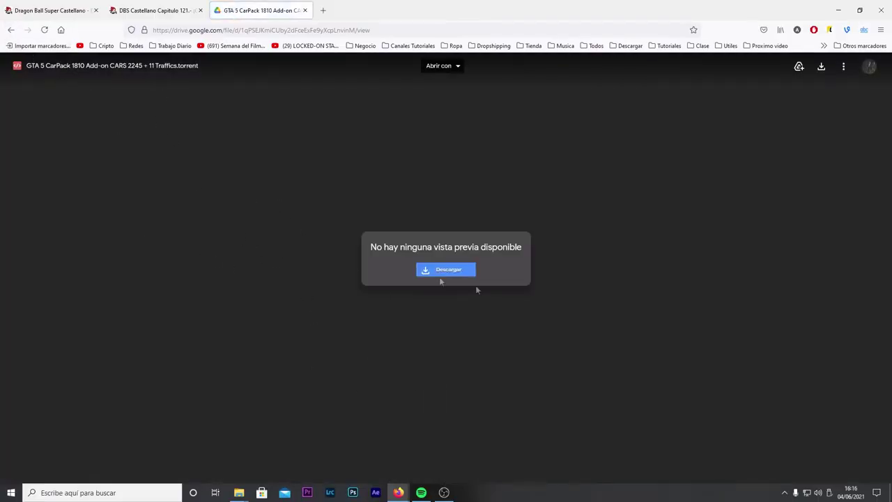
Download the GTA 5 CarPack torrent from Drive, open it with µTorrent and decline adding its built-in trackers.
click(432, 271)
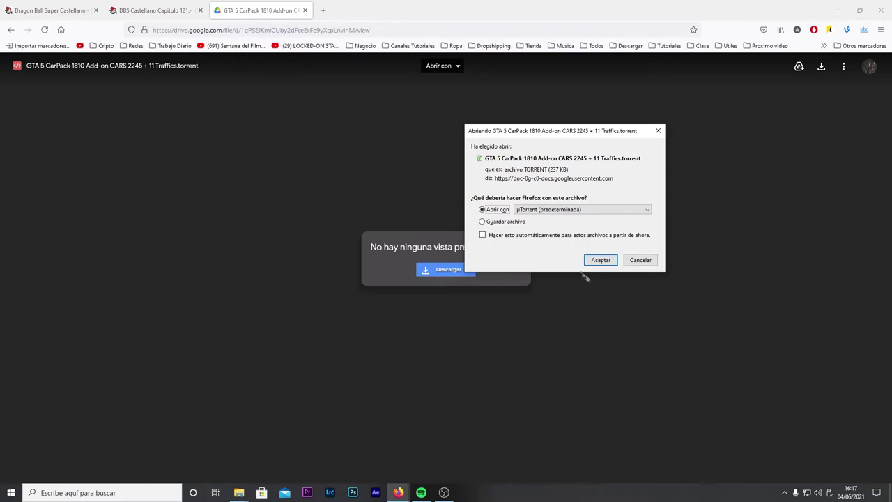
click(601, 260)
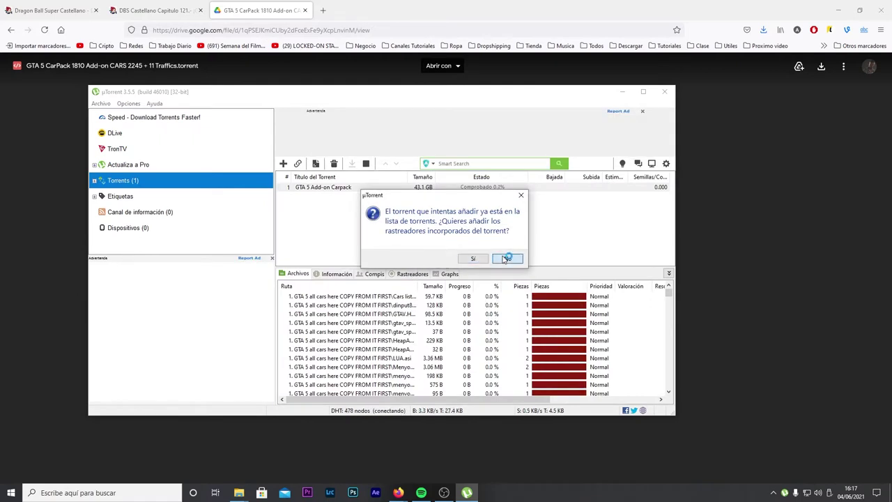
click(507, 259)
click(398, 193)
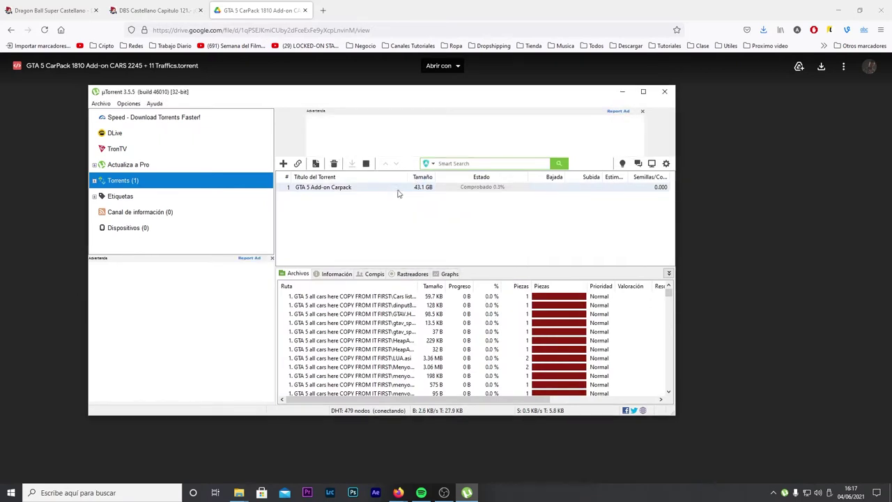
click(433, 197)
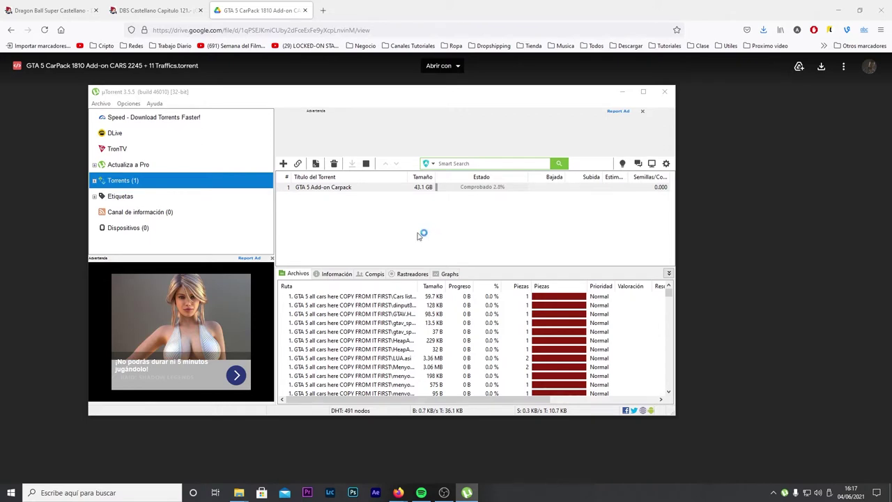
Open the containing folder of the GTA 5 Add-on Carpack torrent and close µTorrent.
right_click(423, 189)
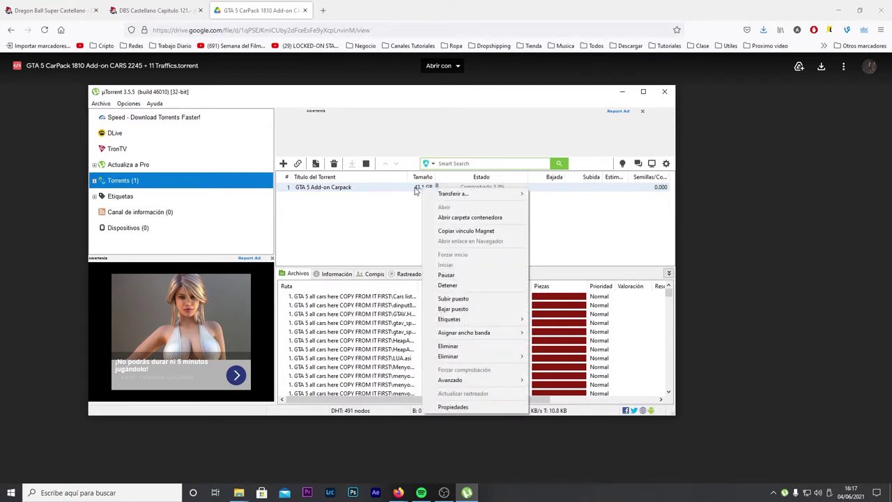
click(477, 221)
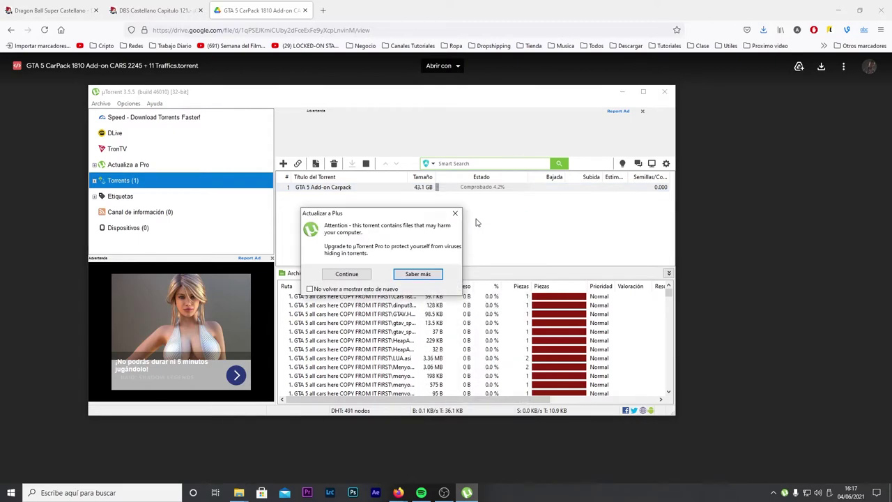
click(358, 275)
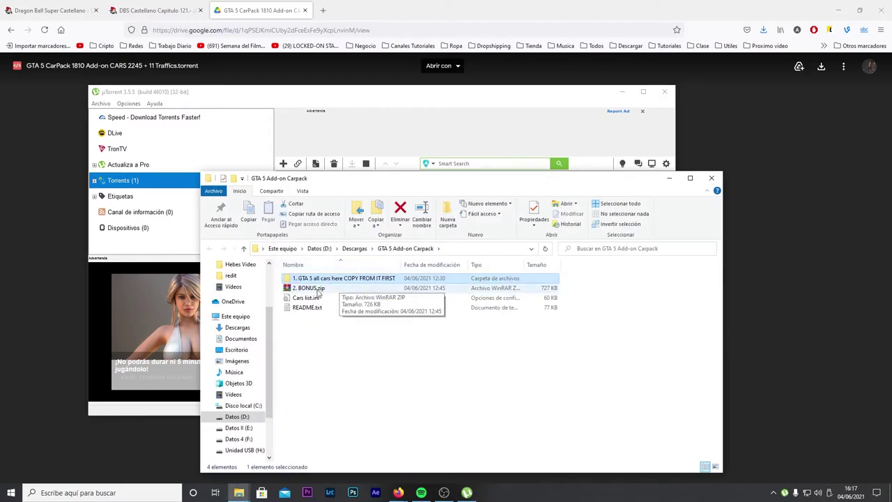
click(667, 92)
click(667, 92)
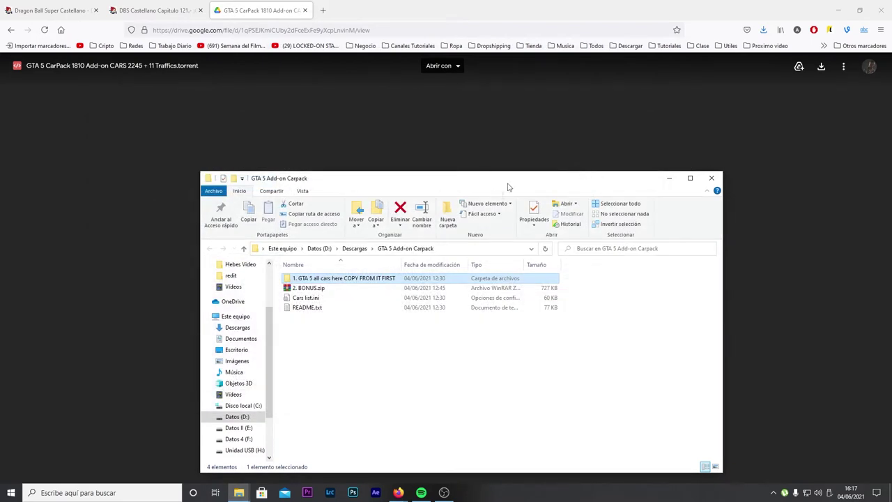
Open the "1. GTA 5 all cars here COPY FROM IT FIRST" folder and select everything in it.
drag(511, 184, 637, 90)
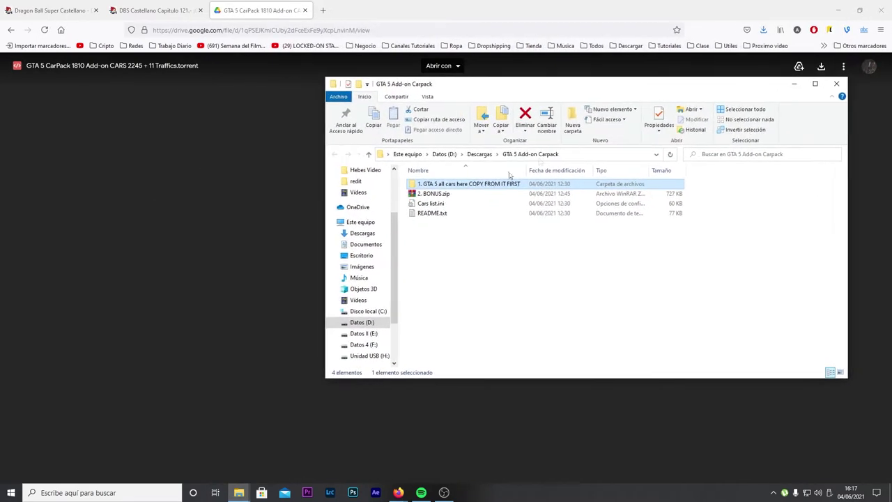
drag(461, 251, 472, 181)
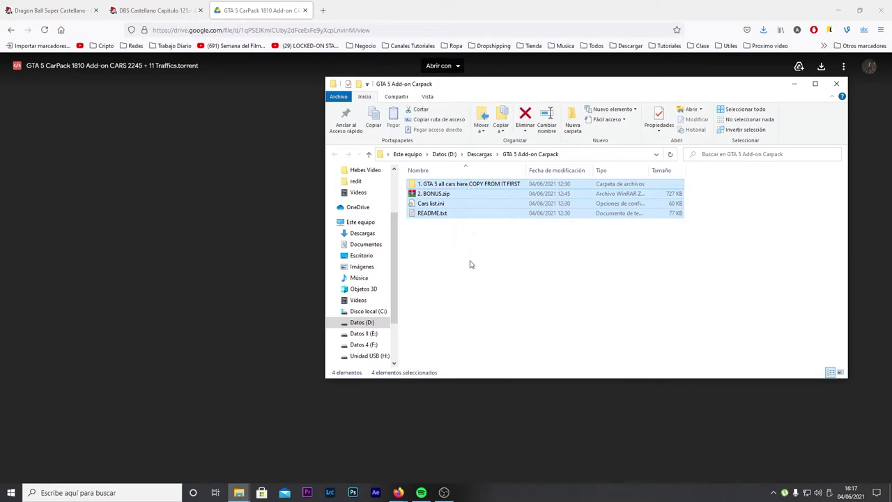
click(470, 262)
double_click(469, 184)
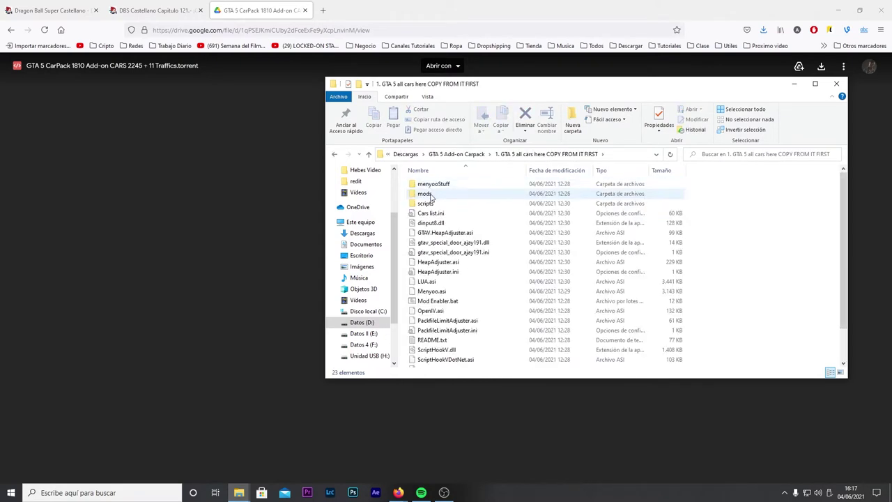
scroll(495, 277, down, 2)
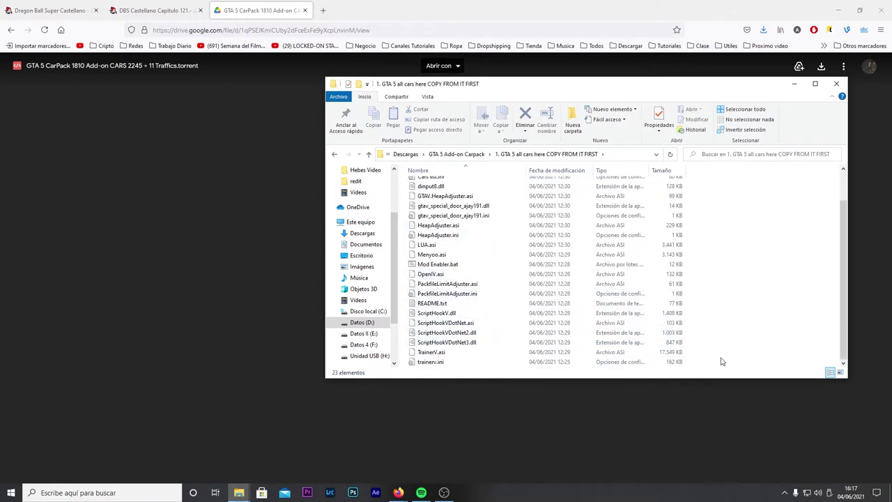
drag(730, 361, 491, 150)
scroll(470, 254, down, 2)
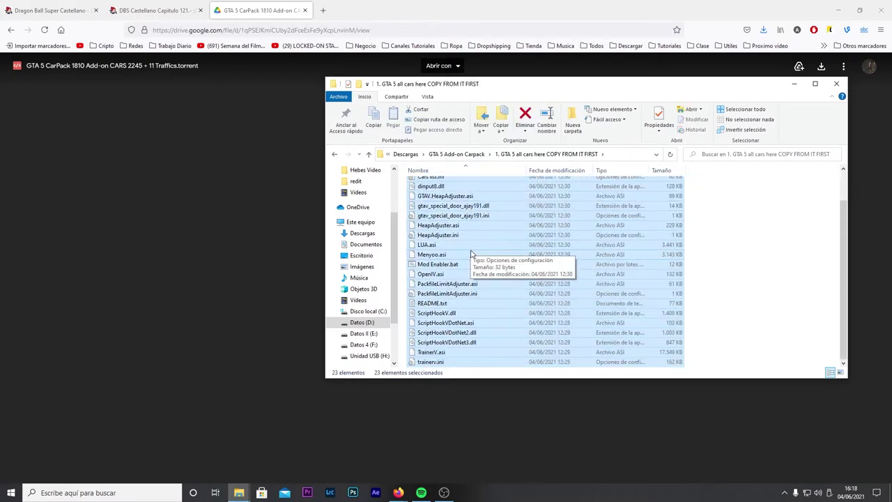
right_click(239, 492)
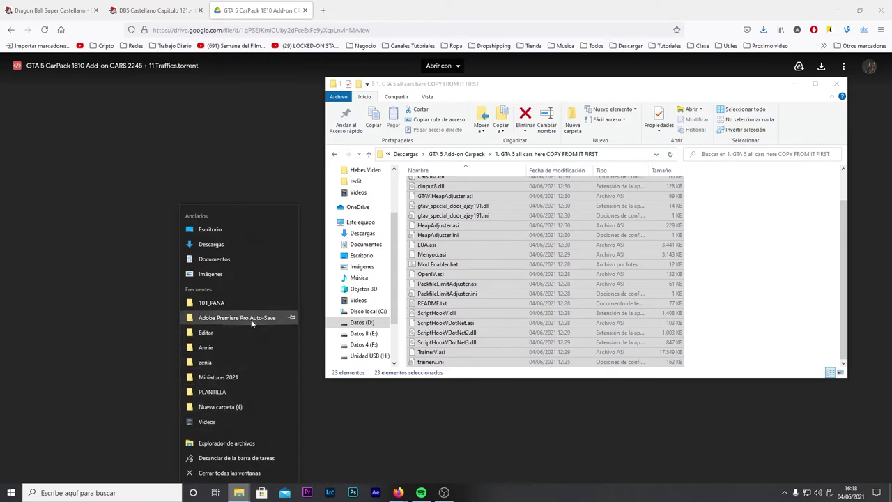
key(Escape)
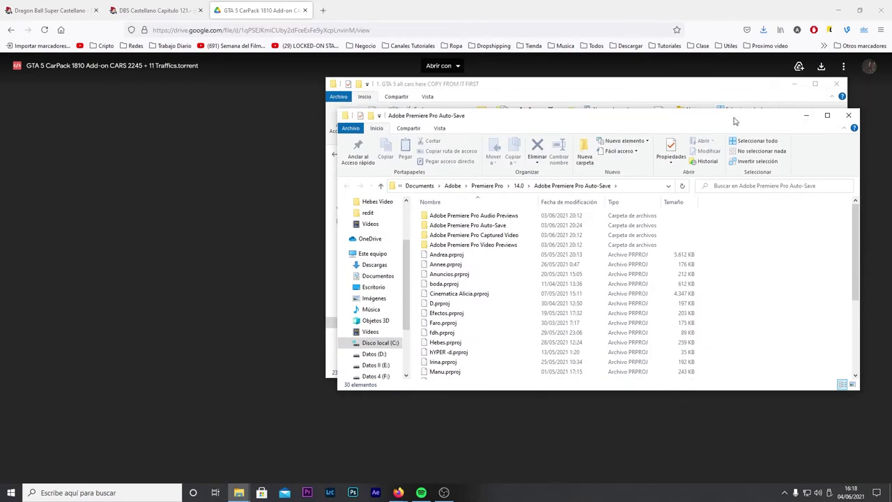
click(847, 112)
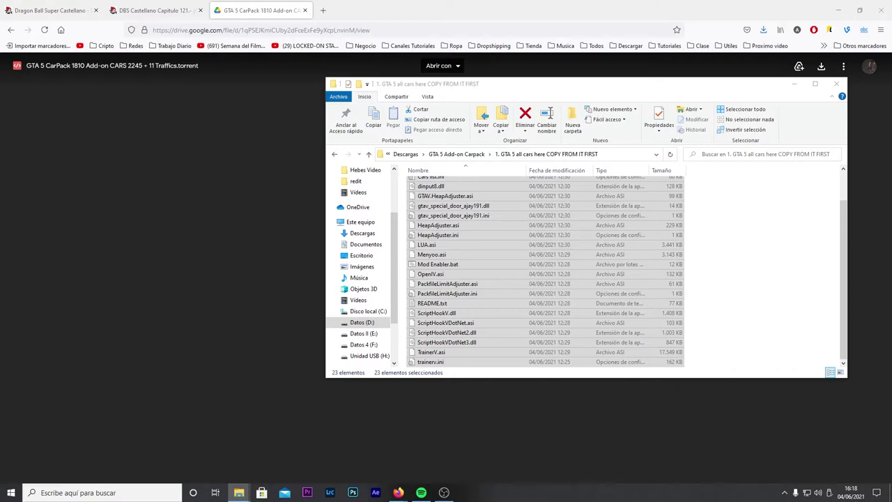
Arrange the GTAV game folder and the car pack folder side by side.
key(super+Left)
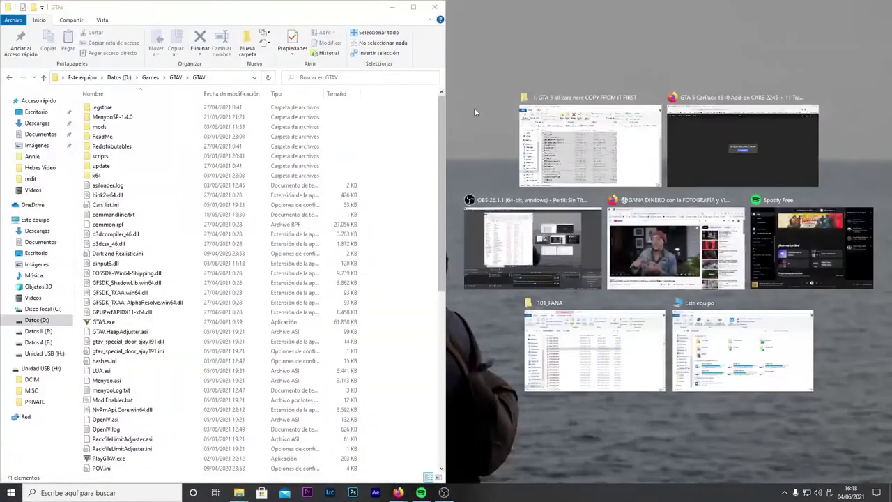
click(551, 160)
scroll(209, 405, down, 9)
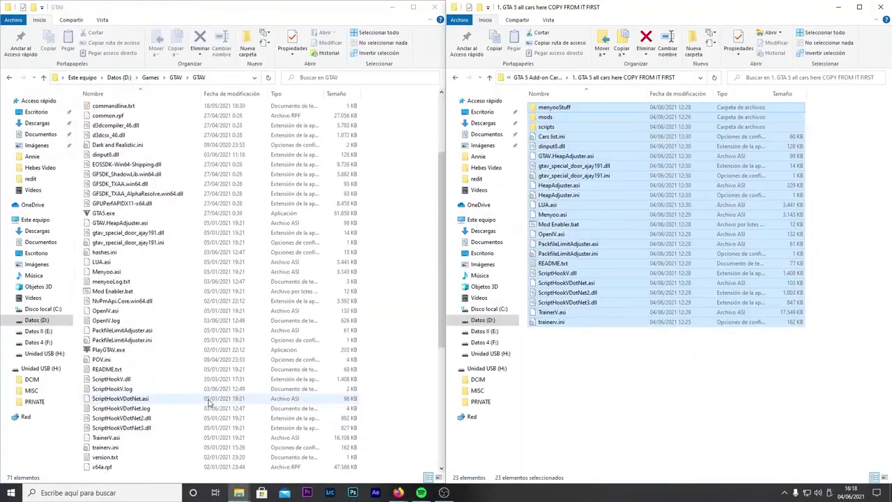
Move everything except the mods folder from the car pack into the GTAV folder, replacing files with the same names.
click(596, 416)
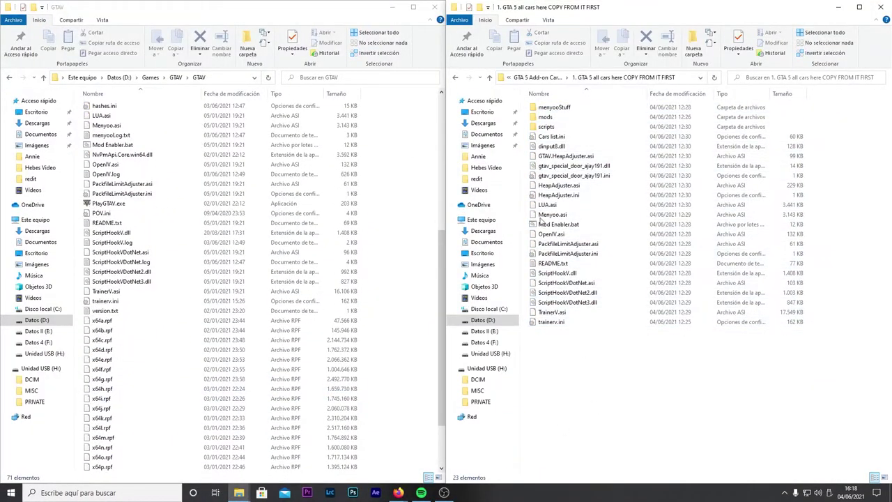
drag(576, 352, 560, 127)
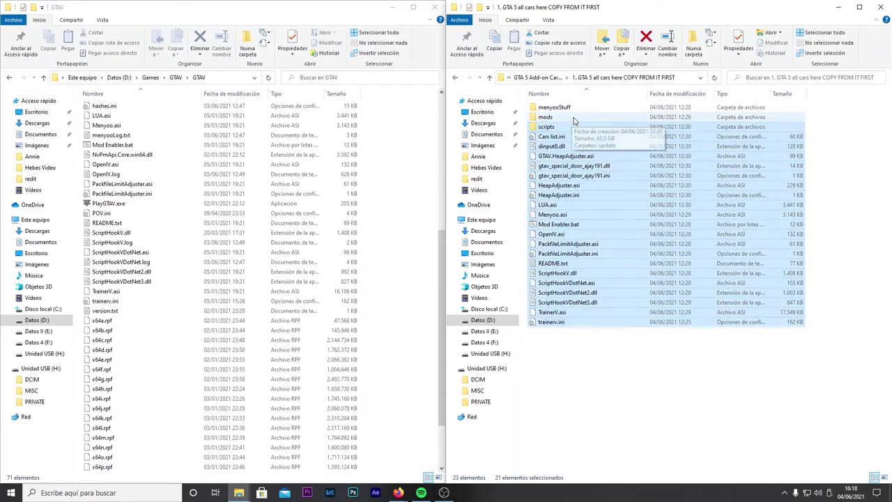
ctrl+click(574, 111)
drag(579, 195, 388, 244)
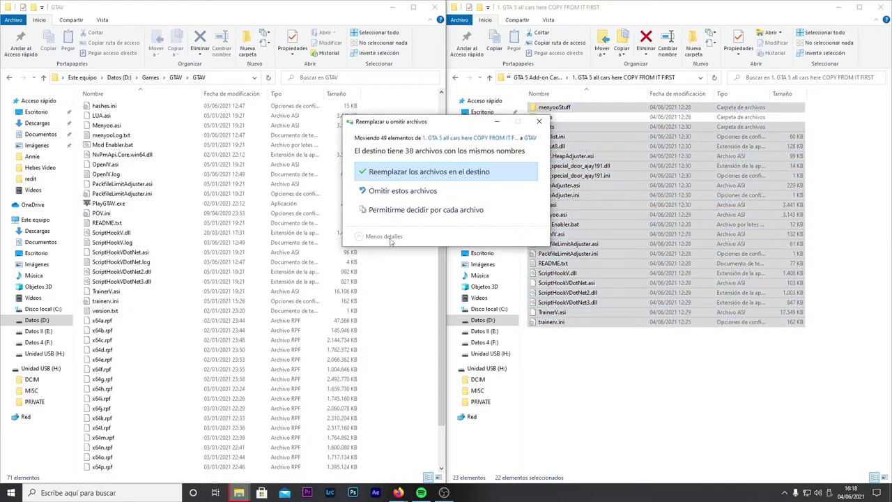
click(410, 176)
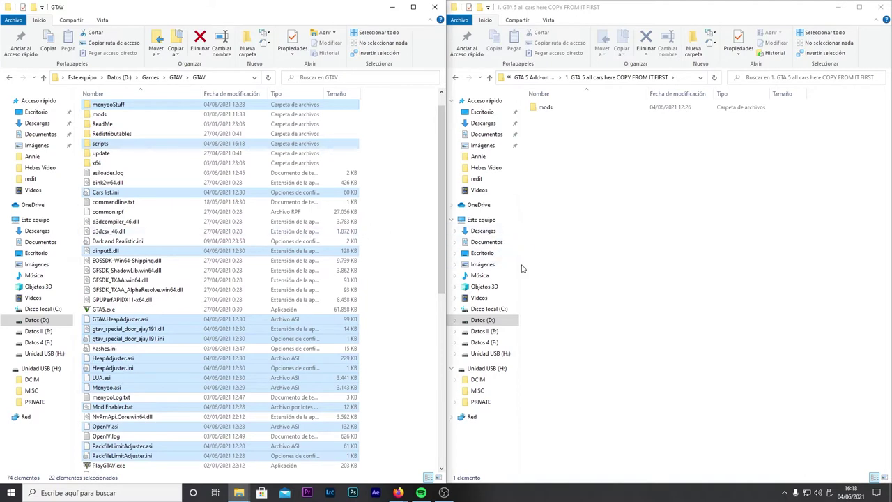
click(383, 208)
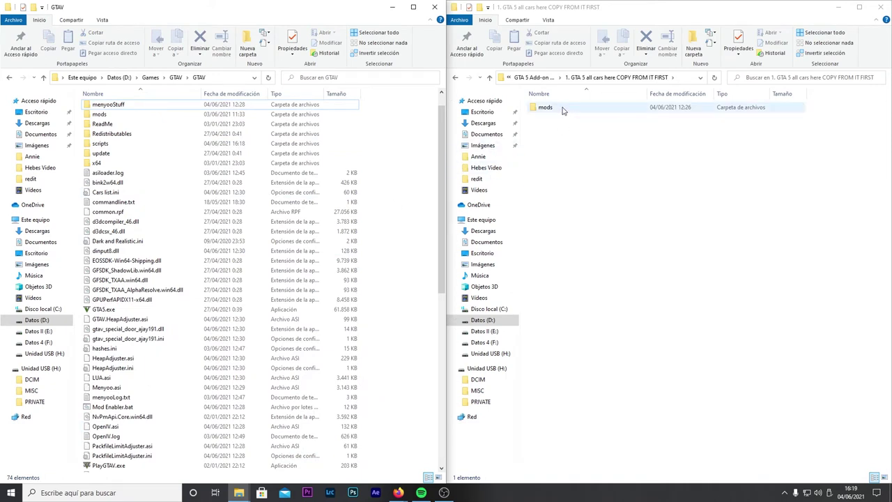
Open the mods folder in both the GTAV directory and the car pack.
click(101, 114)
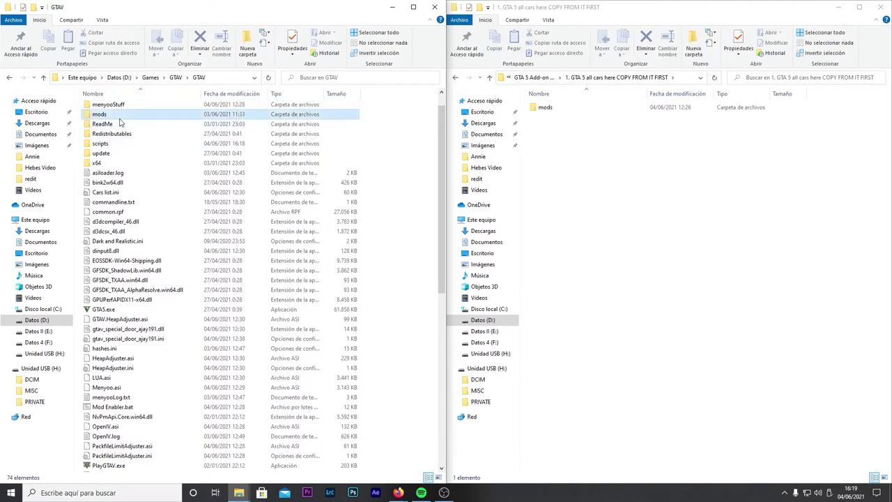
double_click(105, 114)
click(547, 108)
double_click(547, 109)
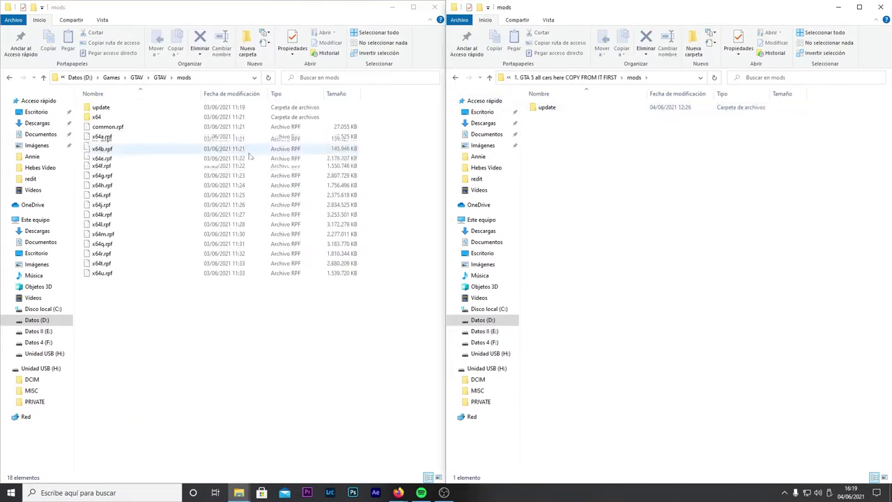
Go down through update and x64 to the dlcpacks folder in both the game's and the car pack's mods folders.
double_click(158, 108)
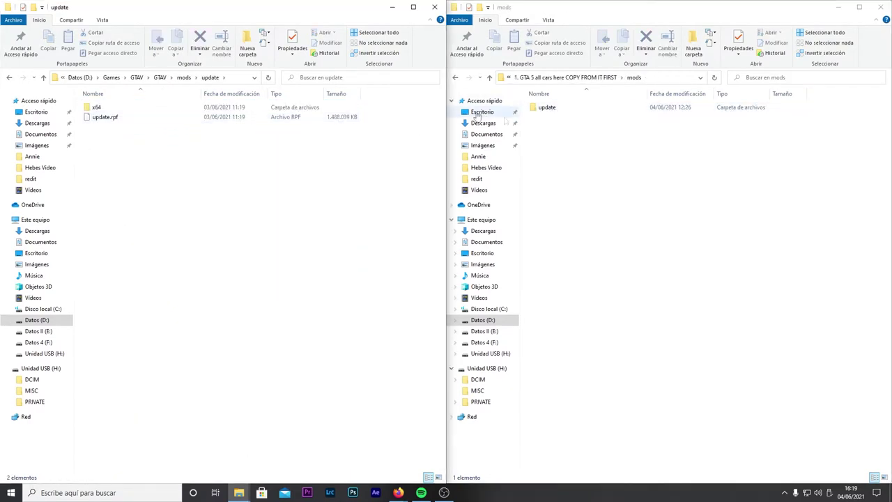
click(542, 111)
double_click(542, 111)
click(561, 112)
double_click(551, 112)
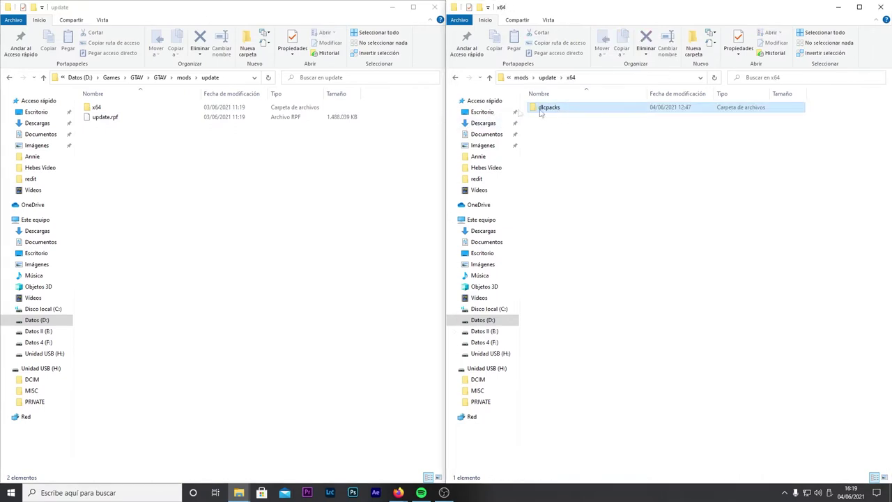
double_click(158, 109)
double_click(156, 109)
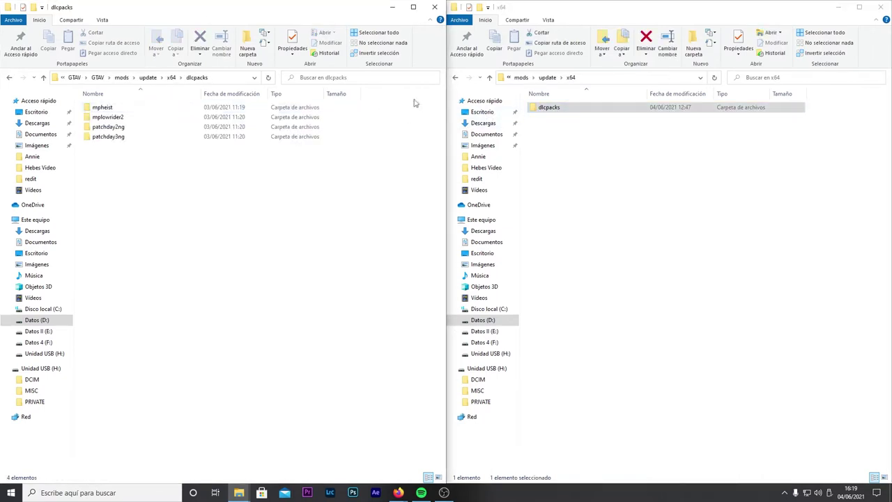
click(558, 108)
double_click(561, 109)
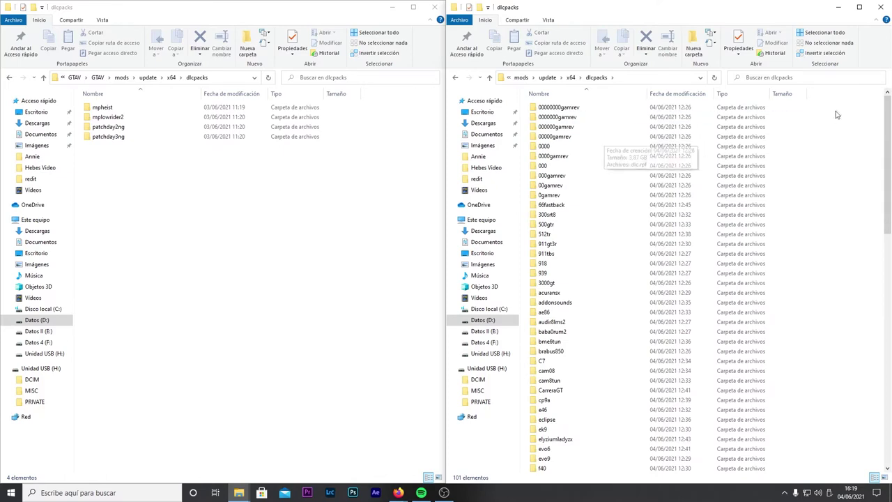
Cut all folders from the car pack's dlcpacks and paste them into the game's dlcpacks, retrying and finally skipping 0gamrev.
drag(838, 106, 626, 471)
right_click(613, 342)
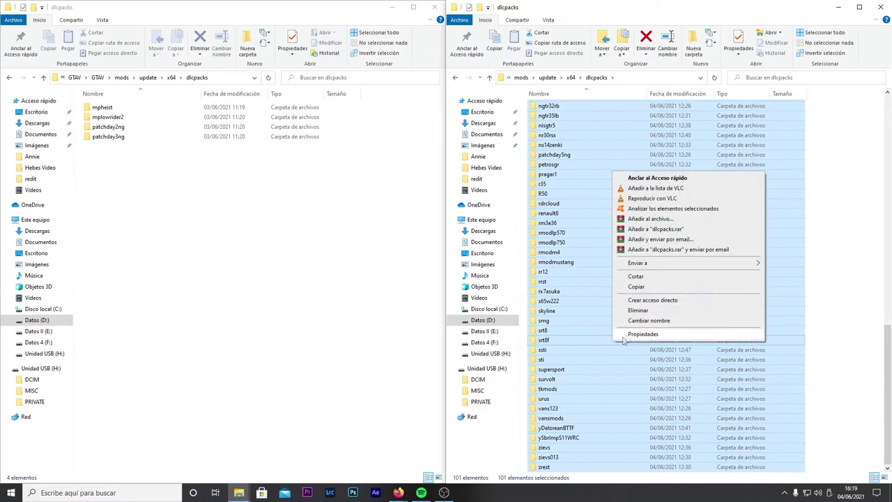
click(645, 277)
right_click(239, 220)
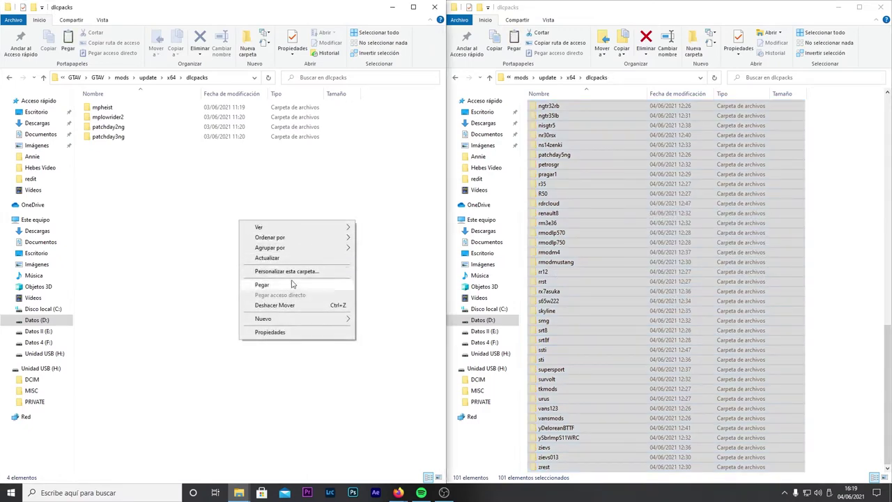
click(262, 284)
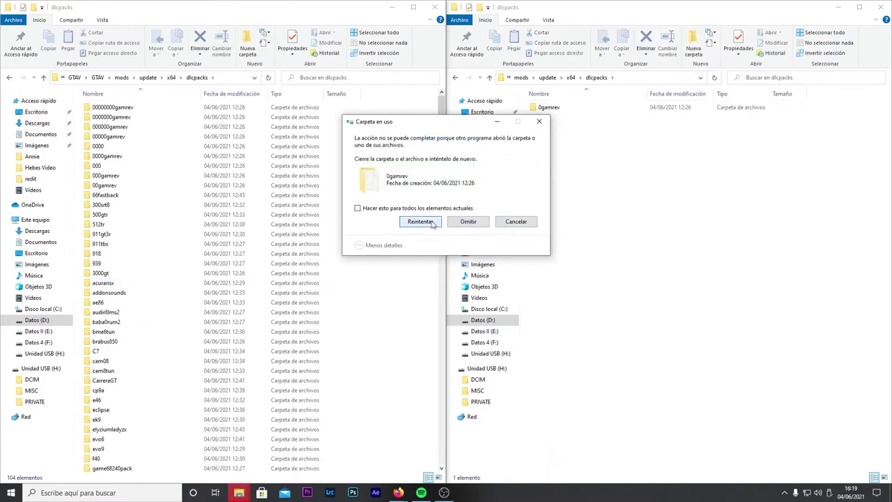
click(429, 223)
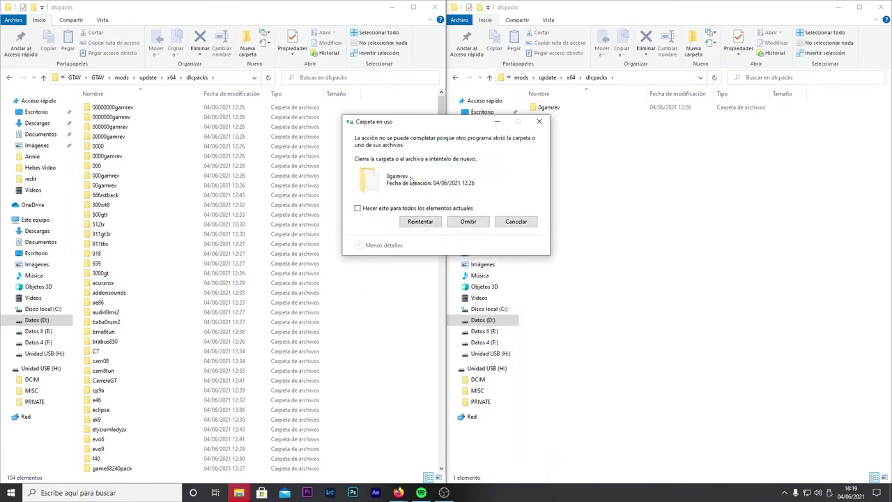
click(468, 222)
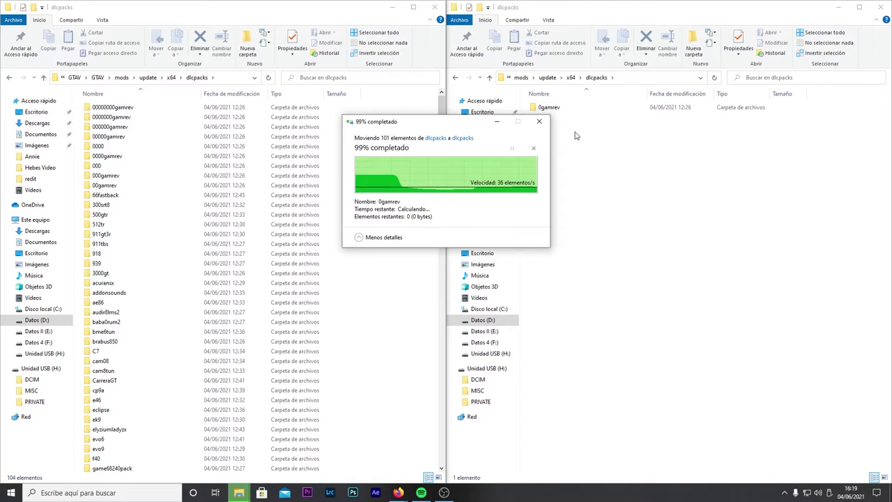
Check inside the car pack's 0gamrev folder and try to move that folder into the game's dlcpacks.
double_click(570, 108)
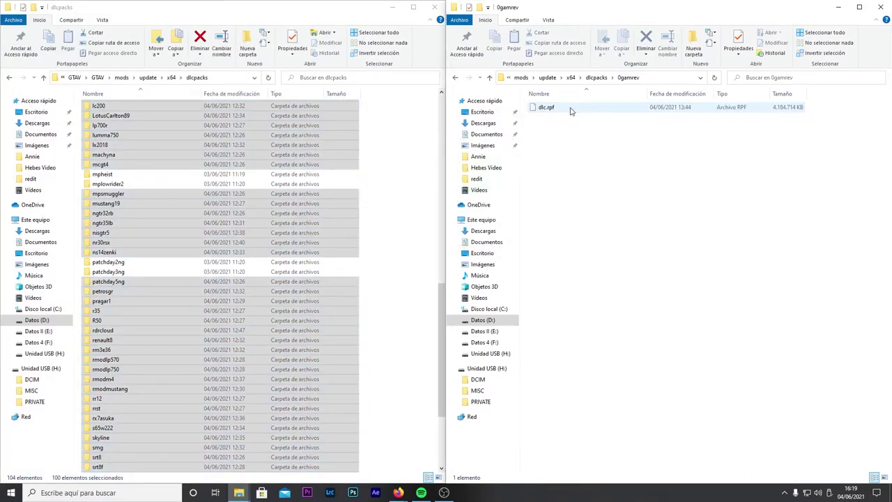
click(454, 77)
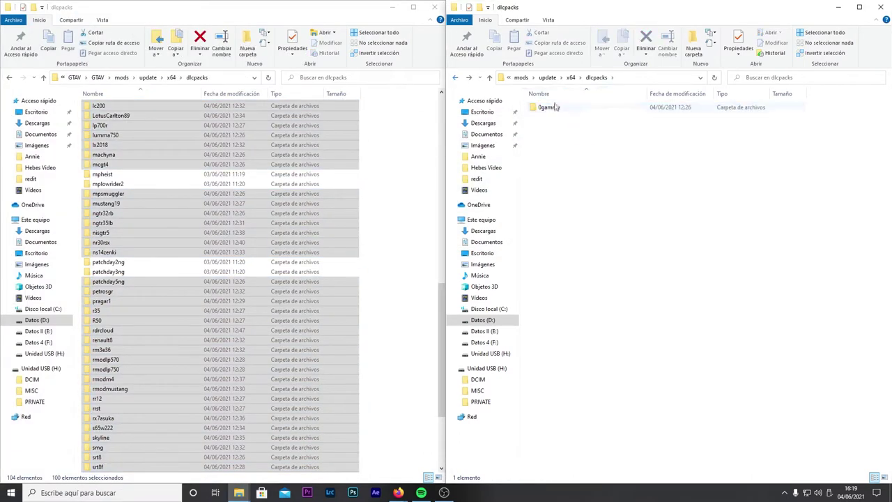
drag(547, 107, 384, 197)
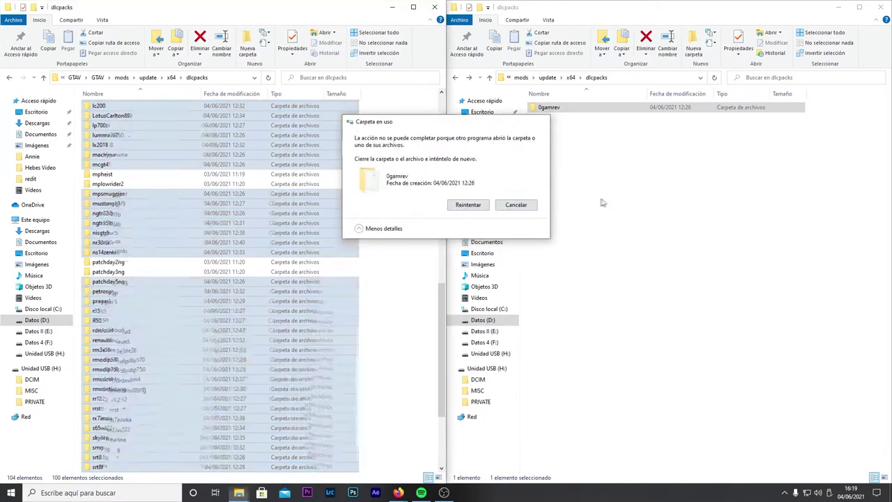
key(Escape)
drag(645, 174, 576, 122)
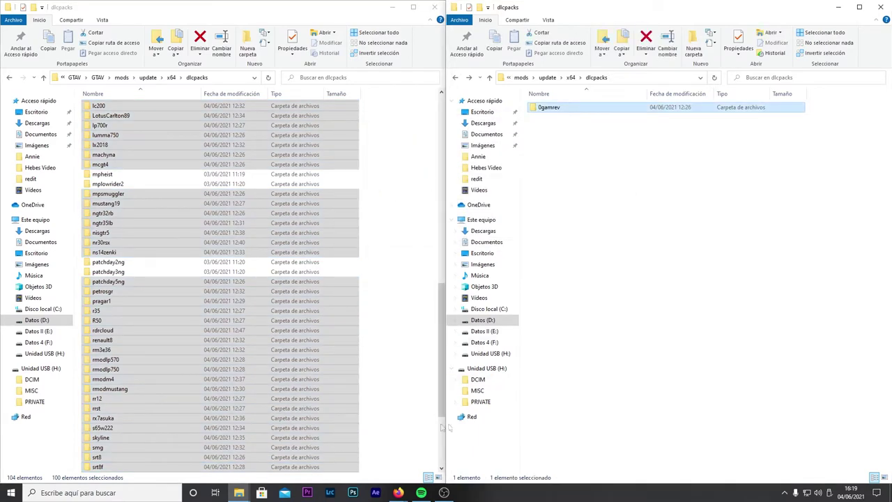
Open µTorrent, remove the GTA 5 Add-on Carpack torrent from the list and close the window.
click(784, 493)
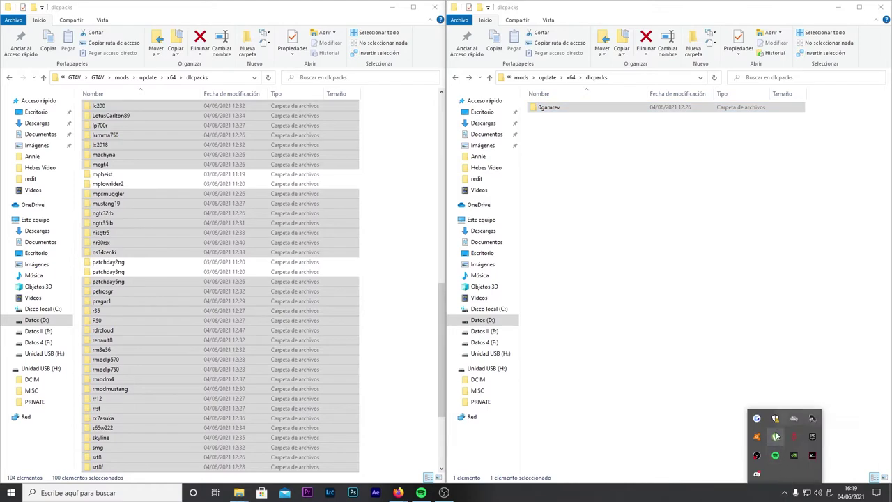
right_click(776, 457)
click(781, 333)
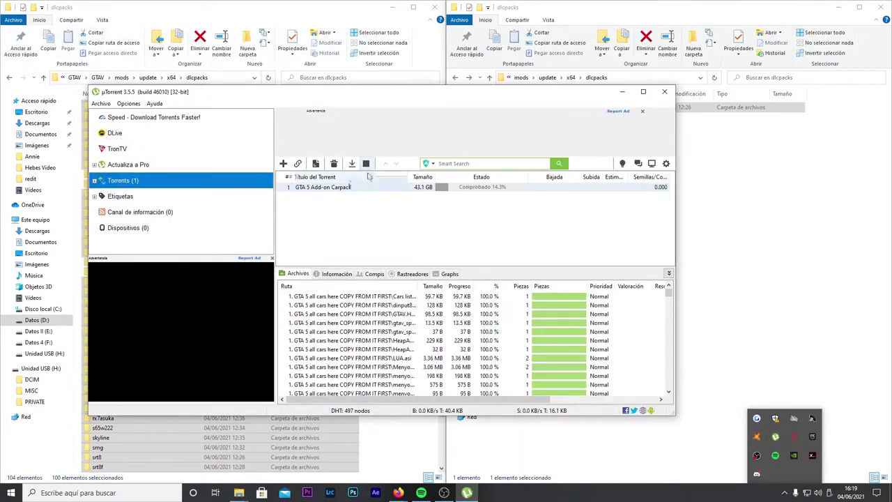
right_click(380, 187)
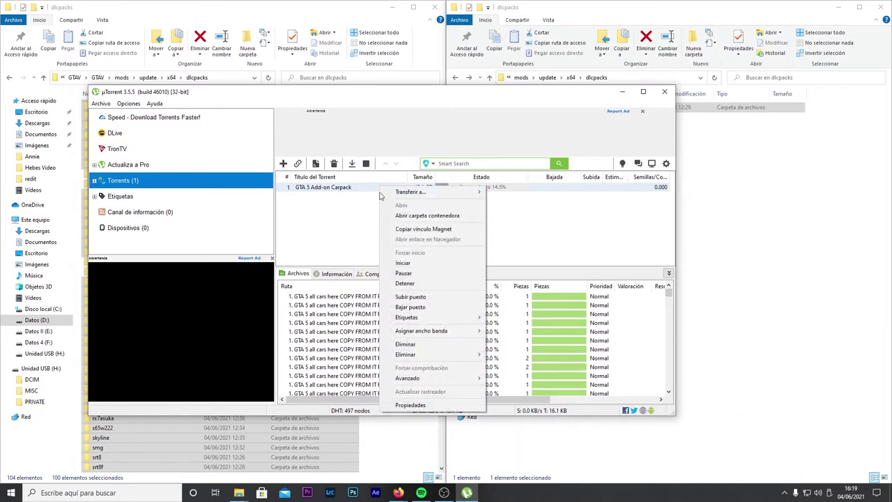
click(405, 343)
click(514, 253)
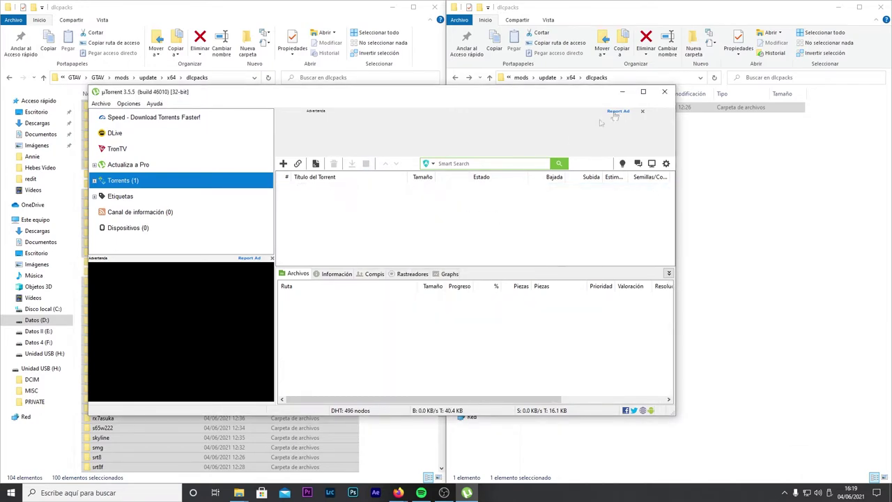
click(664, 92)
Move 0gamrev into the game's dlcpacks and go back up to the car pack's "1. GTA 5 all cars here COPY FROM IT FIRST" folder.
drag(594, 110, 408, 199)
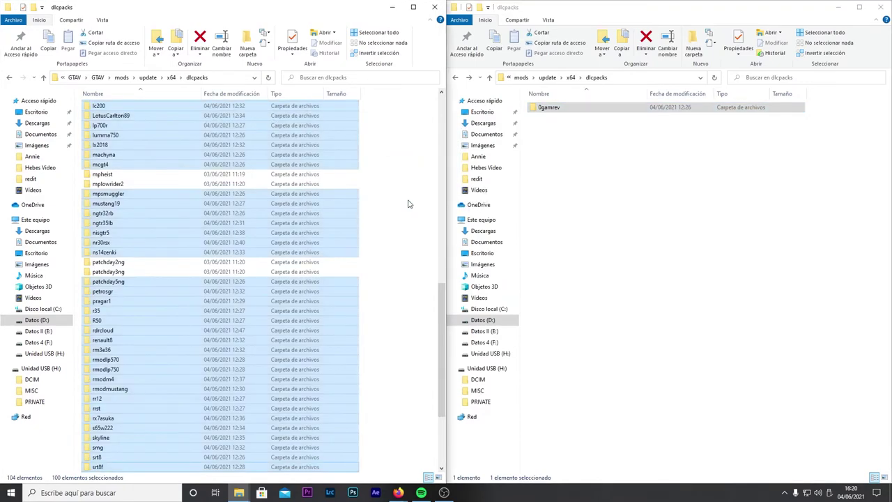
click(407, 176)
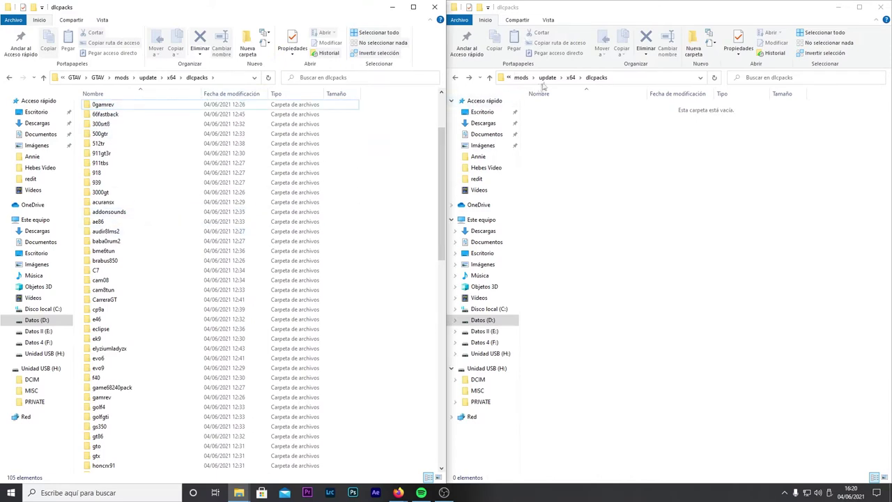
click(521, 79)
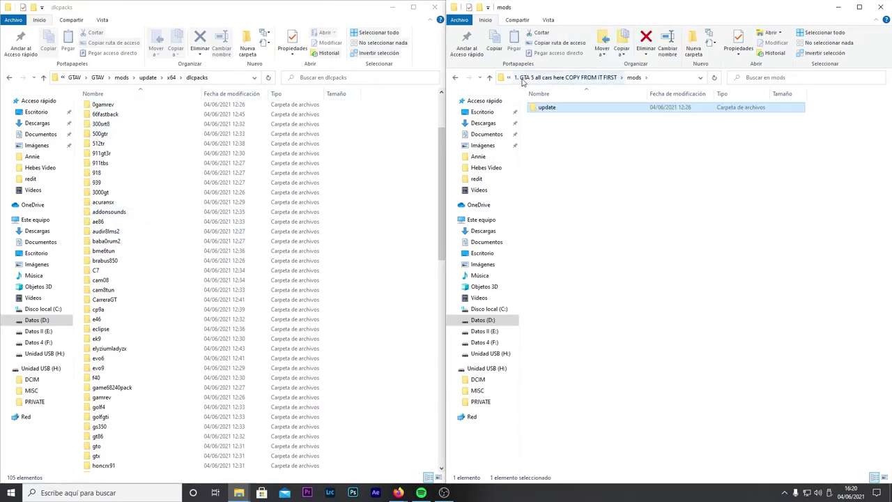
click(523, 79)
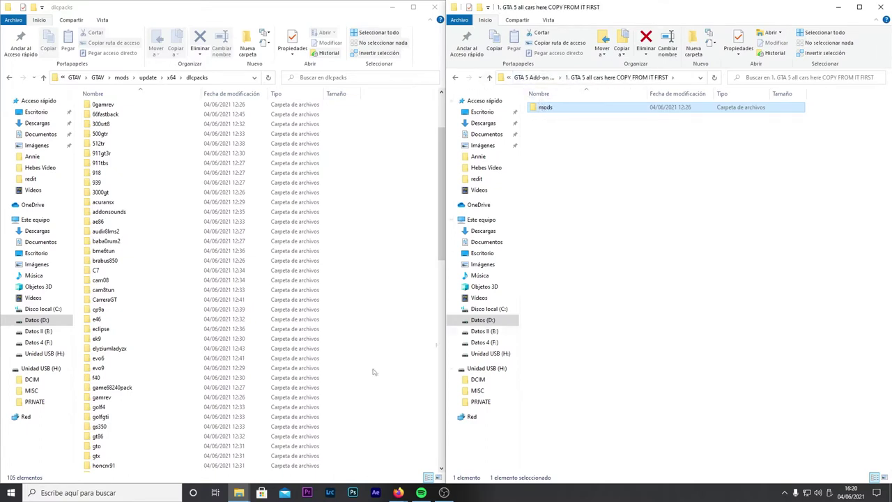
Return to the main GTAV game folder and locate ScriptHookV.dll.
click(148, 78)
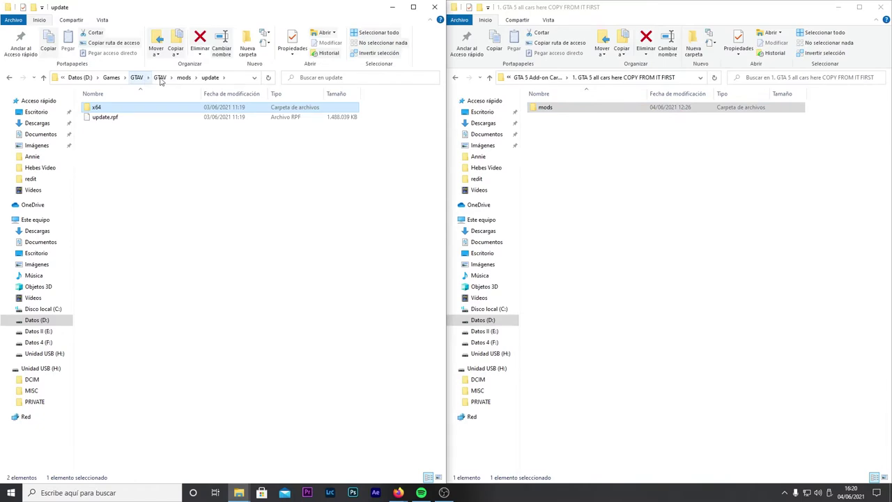
click(160, 77)
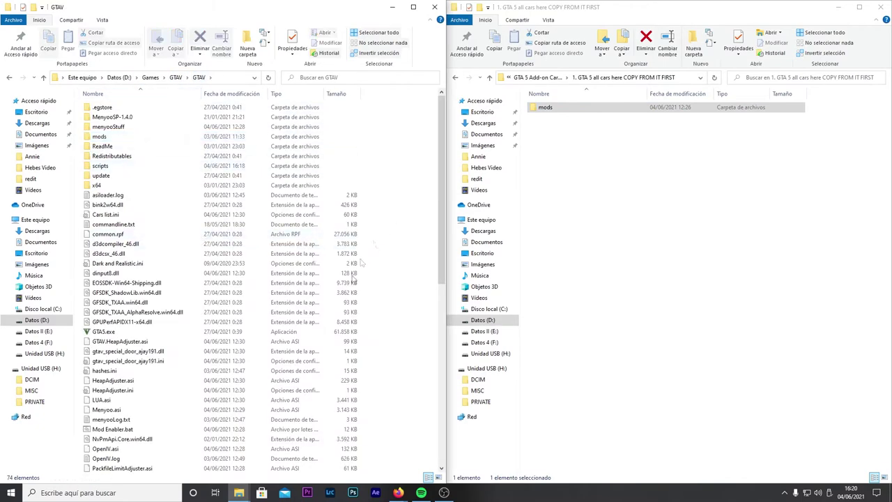
scroll(239, 337, down, 5)
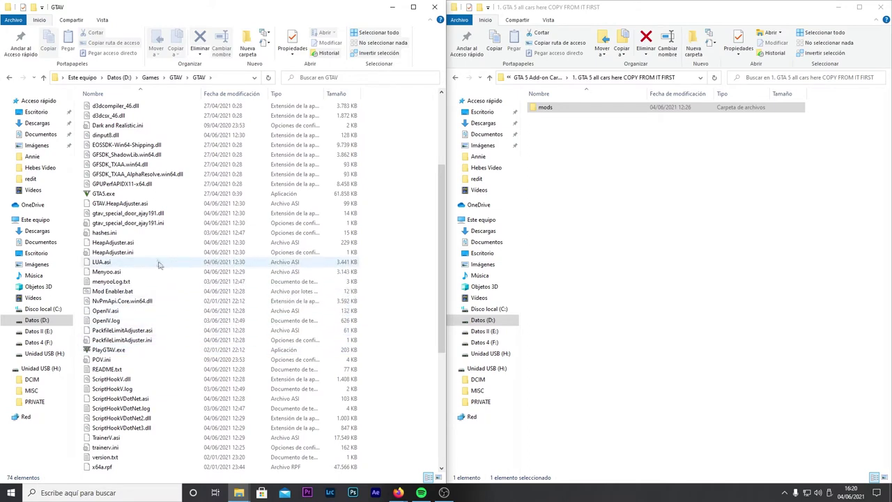
click(119, 380)
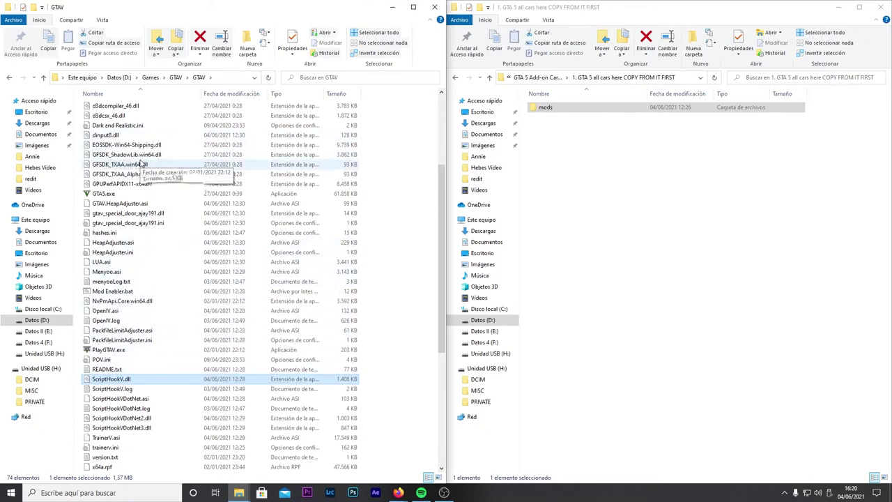
scroll(196, 322, down, 2)
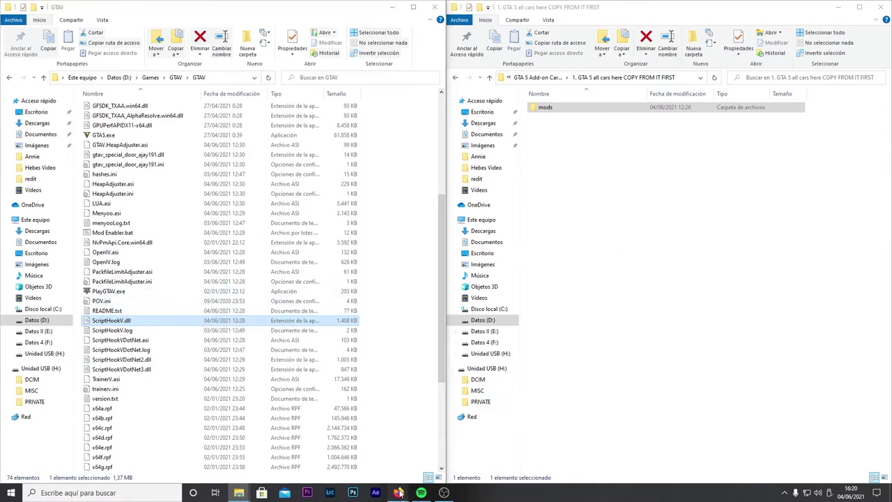
Switch to Firefox, go back to the car pack article and open its Script Hook V download page.
mouse_move(398, 492)
click(415, 442)
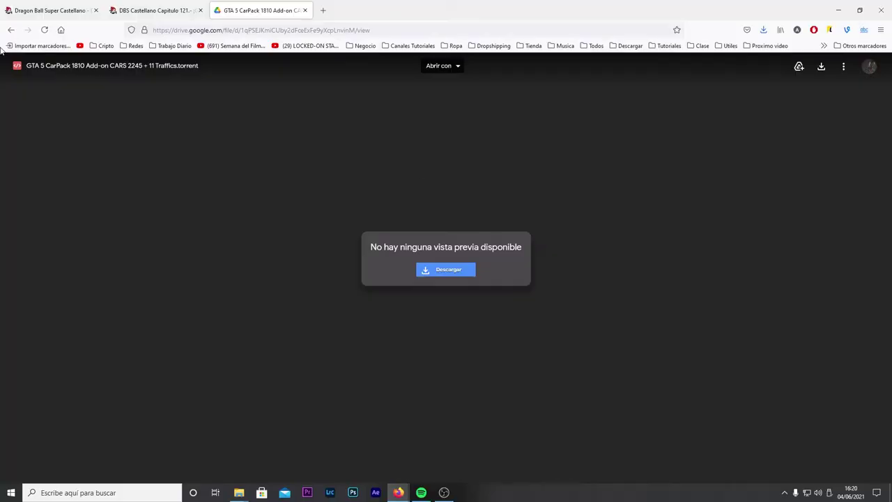
key(alt+Left)
click(221, 274)
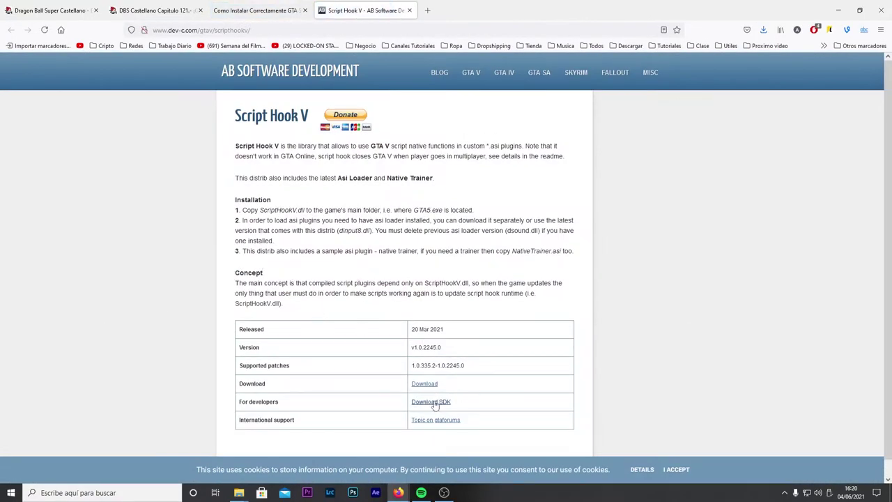
Download ScriptHookV_1.0.2245.0.zip, open it with WinRAR and enter its bin folder.
click(425, 384)
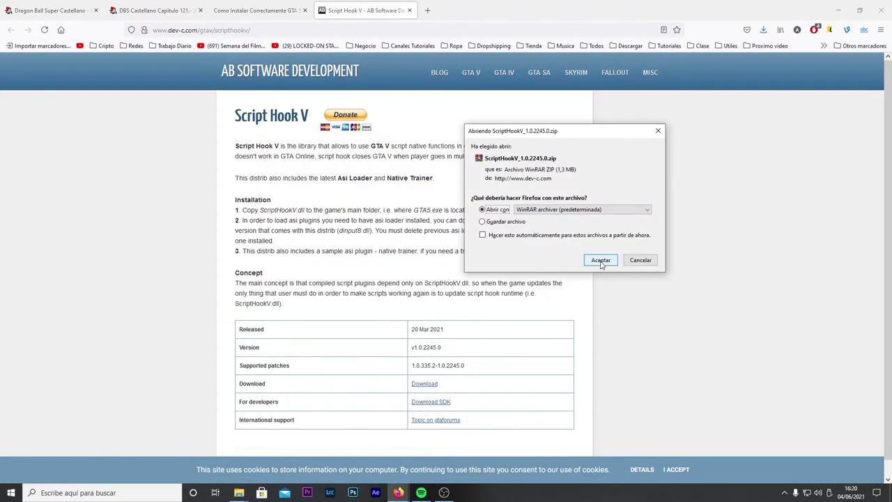
click(601, 260)
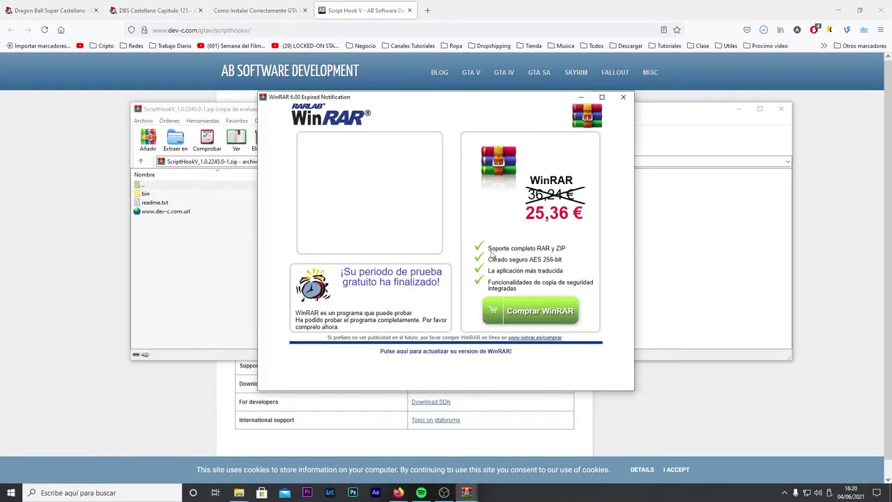
click(626, 100)
double_click(154, 194)
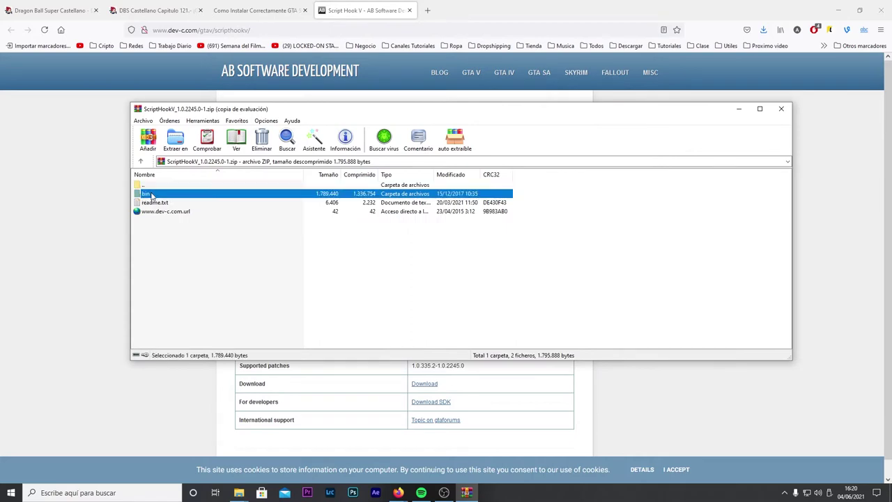
Move dinput8.dll and ScriptHookV.dll from the Script Hook V archive into the main GTAV folder, replacing the existing files.
click(171, 212)
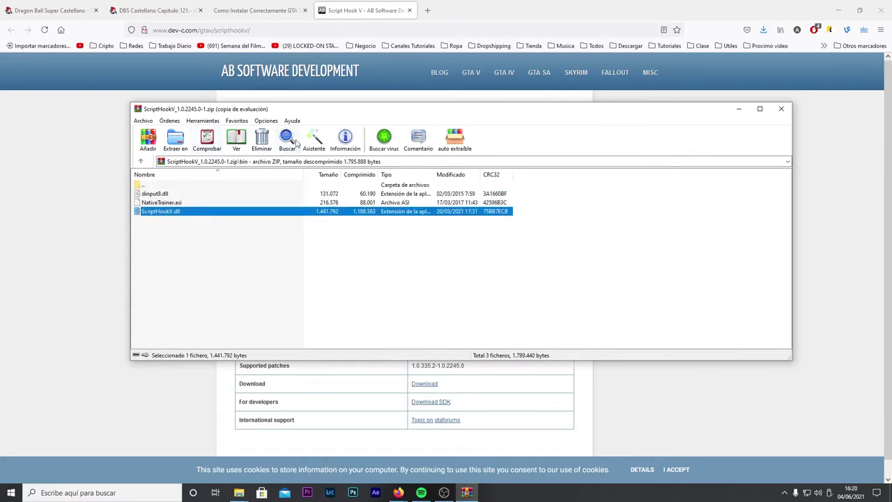
drag(311, 112, 430, 115)
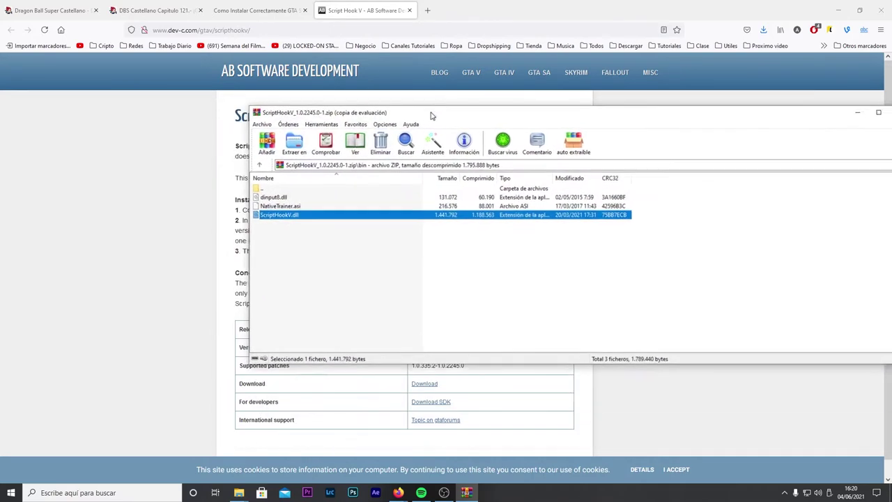
ctrl+click(274, 198)
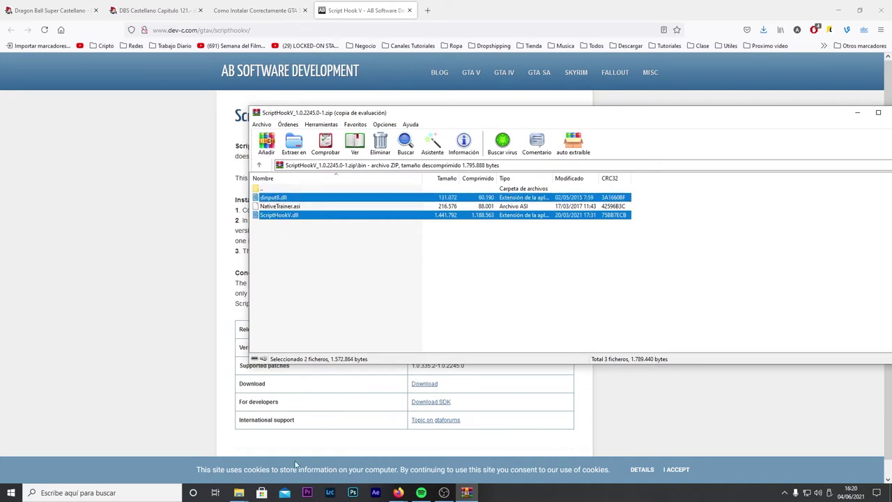
click(241, 494)
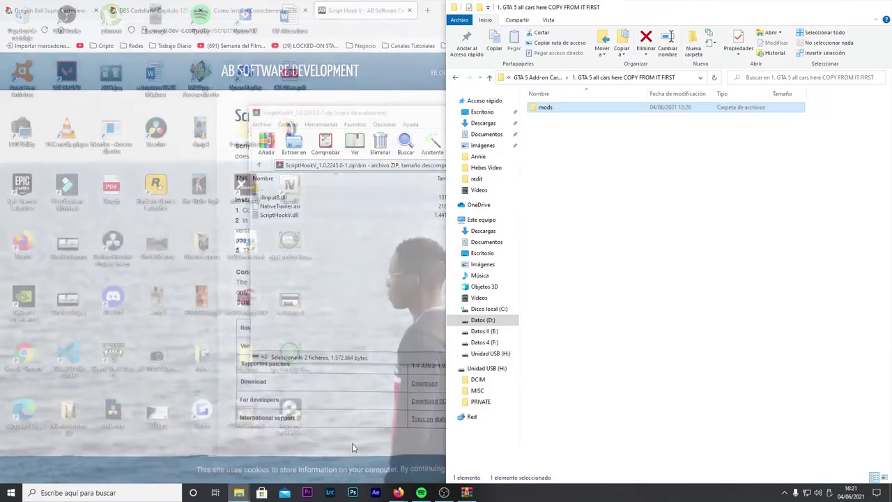
click(305, 453)
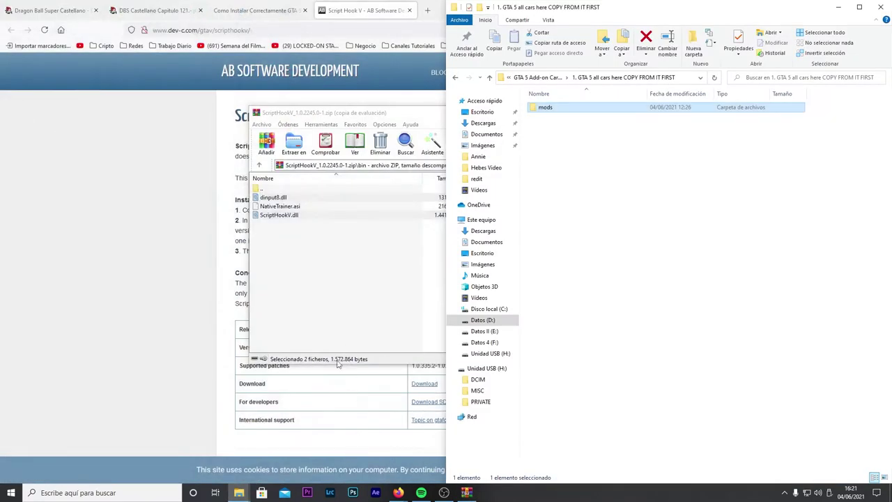
click(239, 493)
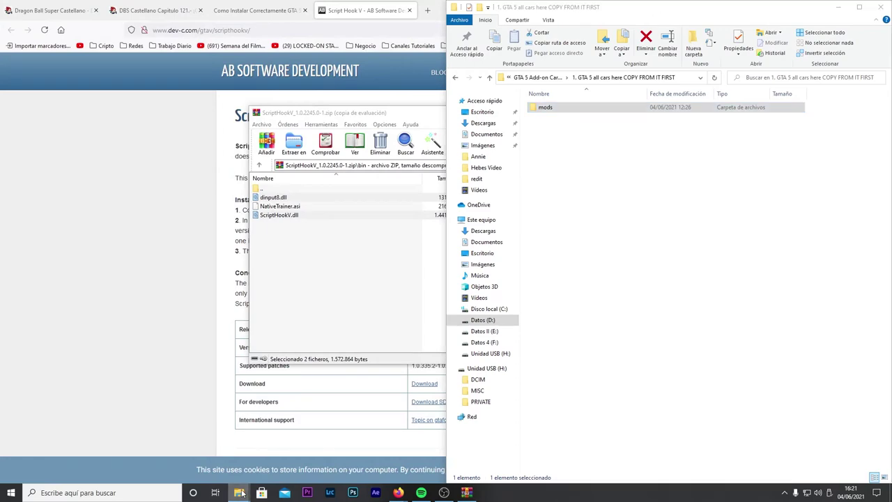
click(366, 453)
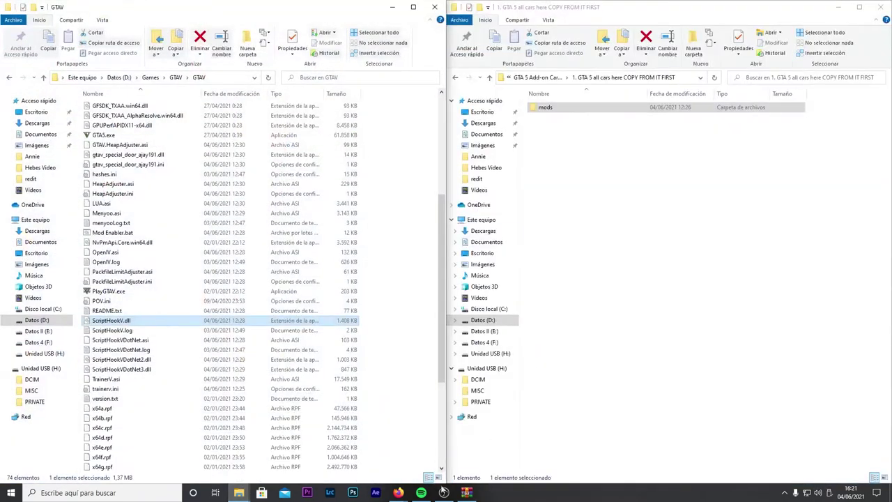
key(alt+Tab)
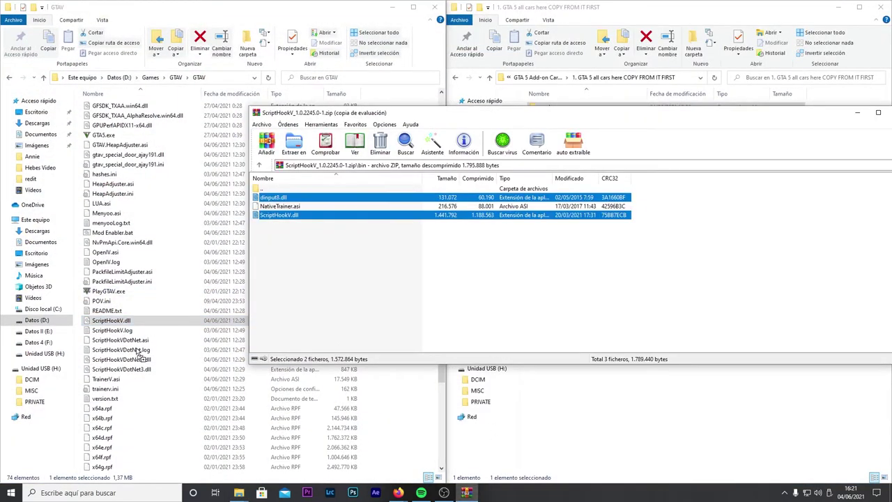
drag(139, 353, 124, 337)
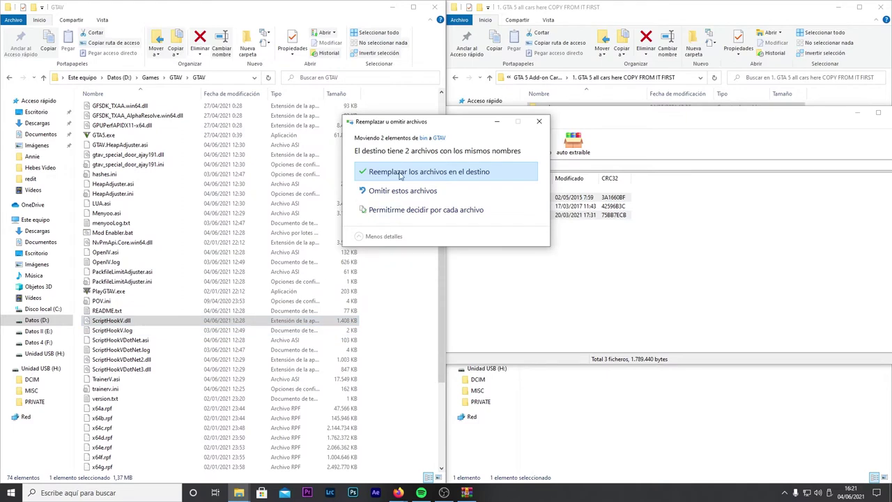
click(400, 174)
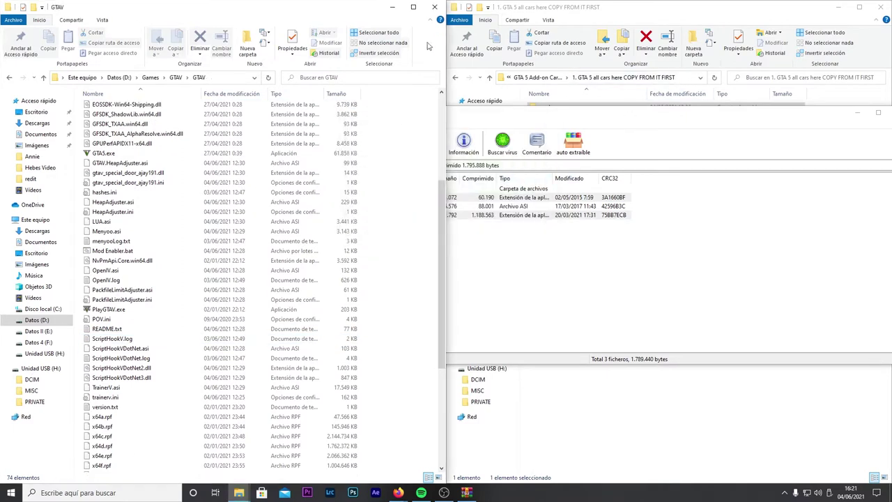
Close the Script Hook V archive window.
click(756, 110)
drag(811, 117, 613, 186)
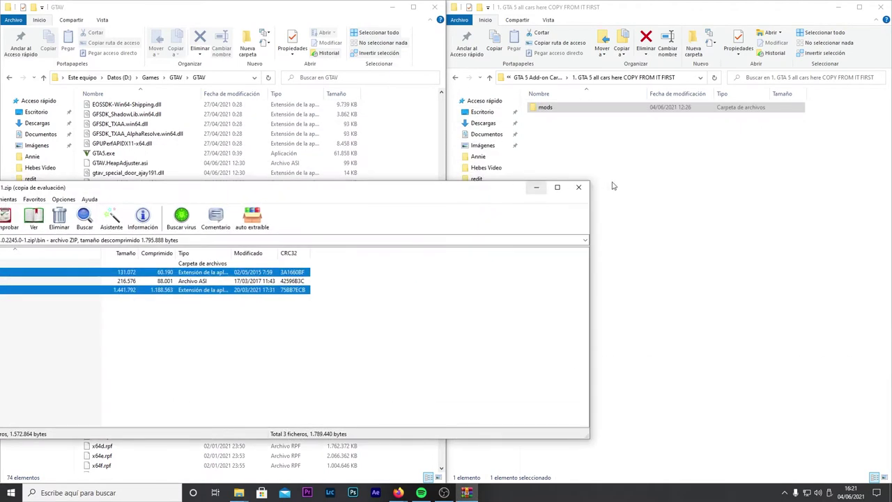
click(580, 185)
Go back to the GTA 5 Add-on Carpack folder and extract 2. BONUS.zip into it.
click(540, 77)
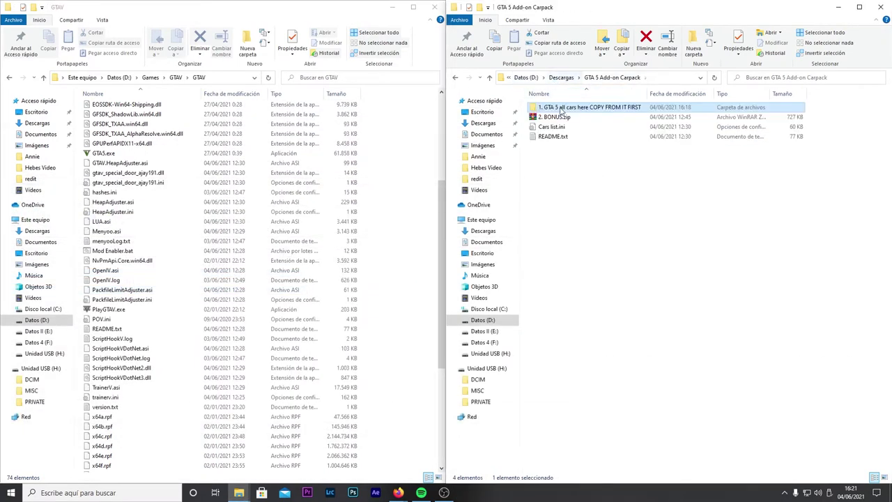
click(547, 117)
right_click(565, 119)
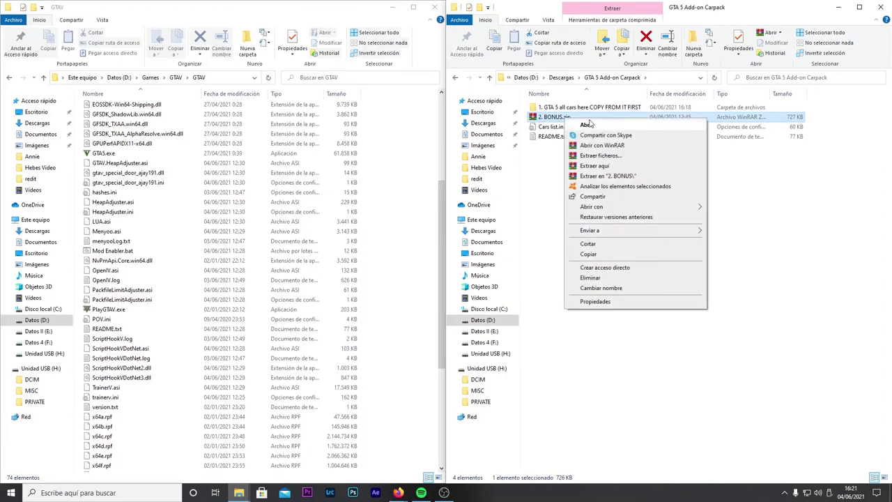
click(614, 171)
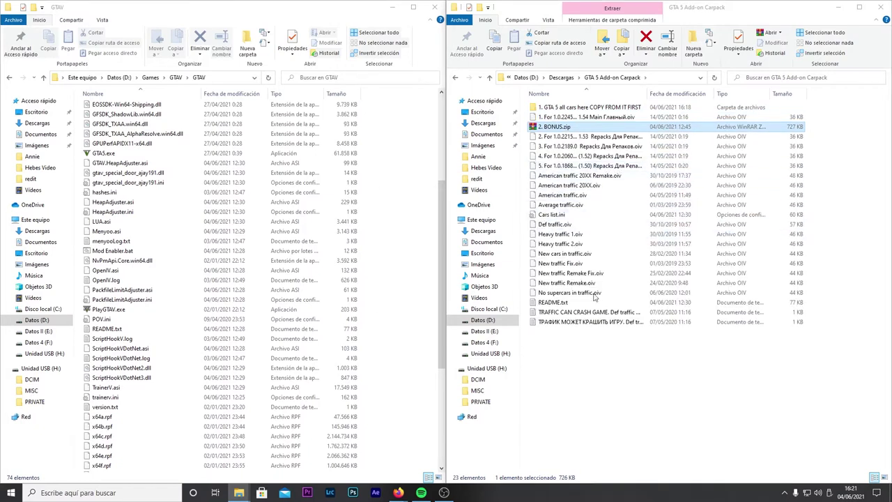
click(603, 348)
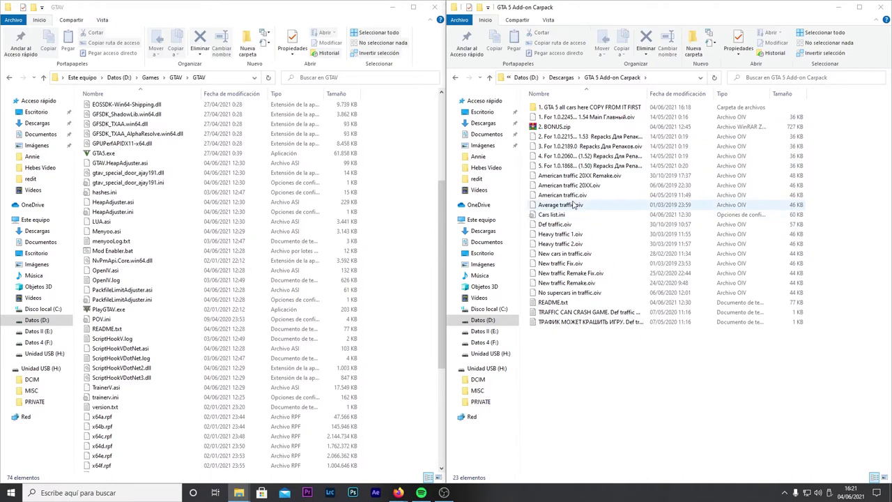
Check the product version of GTA5.exe in its file properties to match it with the right .oiv package.
click(584, 137)
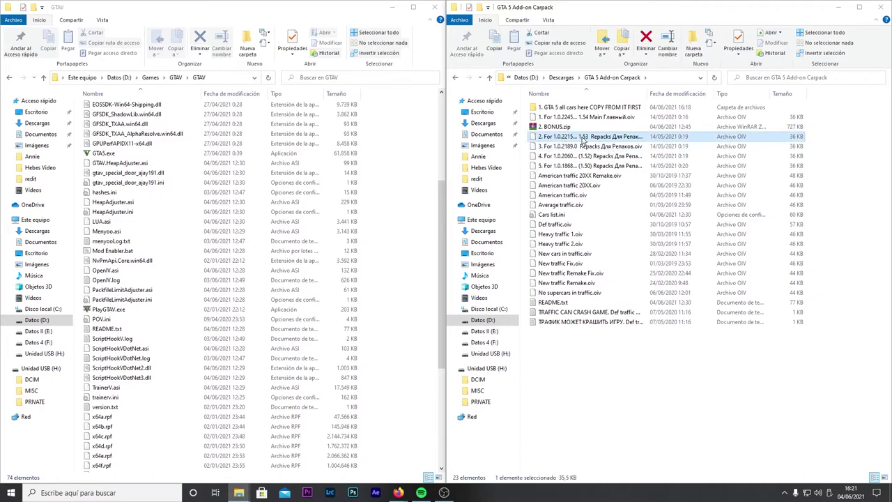
drag(584, 138, 118, 243)
scroll(118, 247, up, 3)
click(117, 241)
right_click(111, 243)
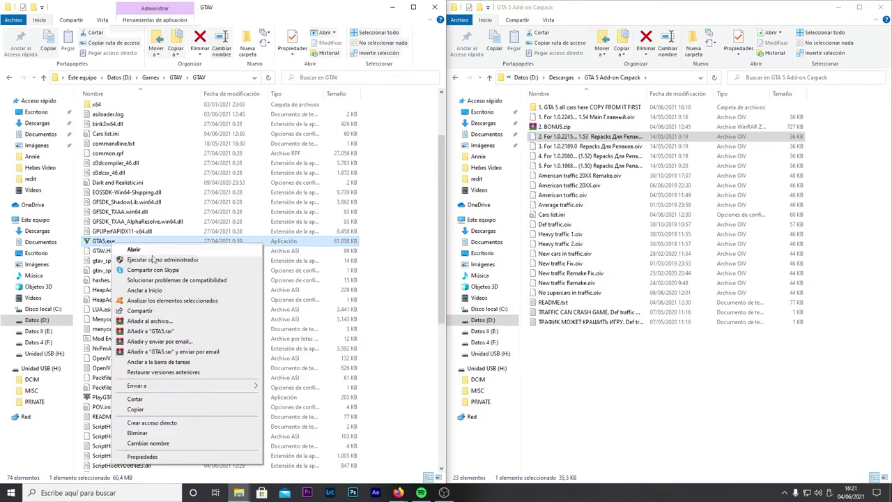
click(187, 458)
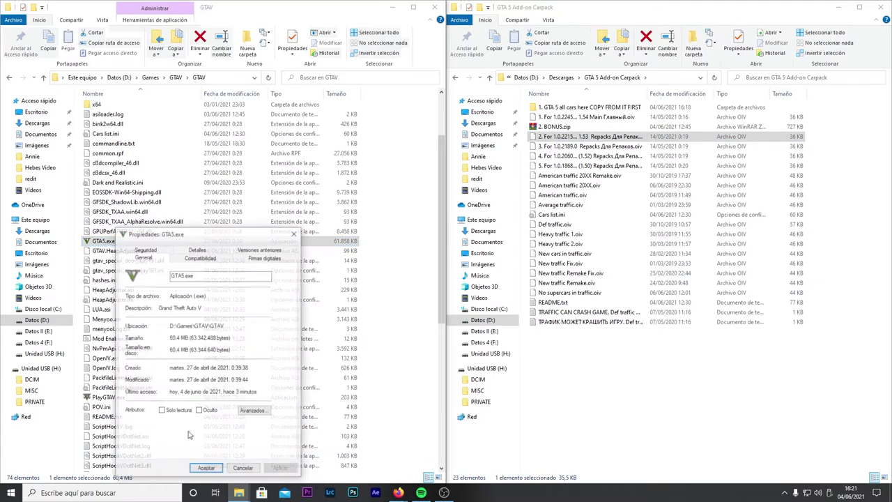
click(212, 259)
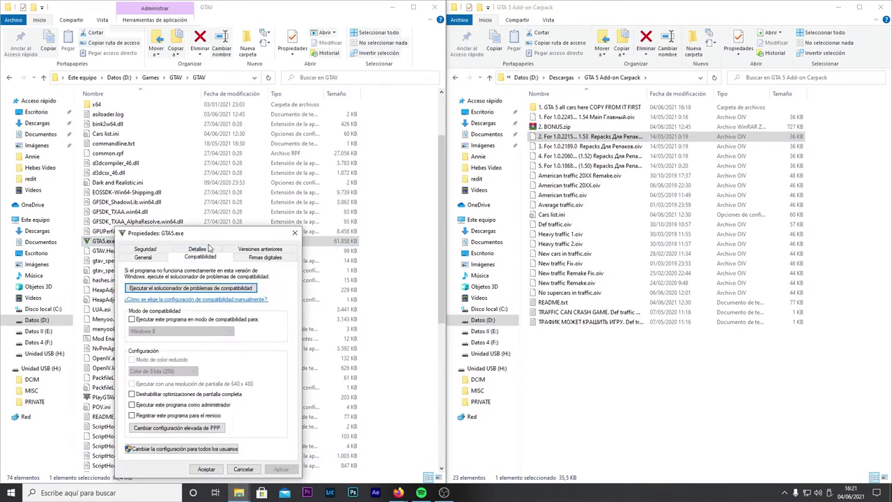
click(207, 248)
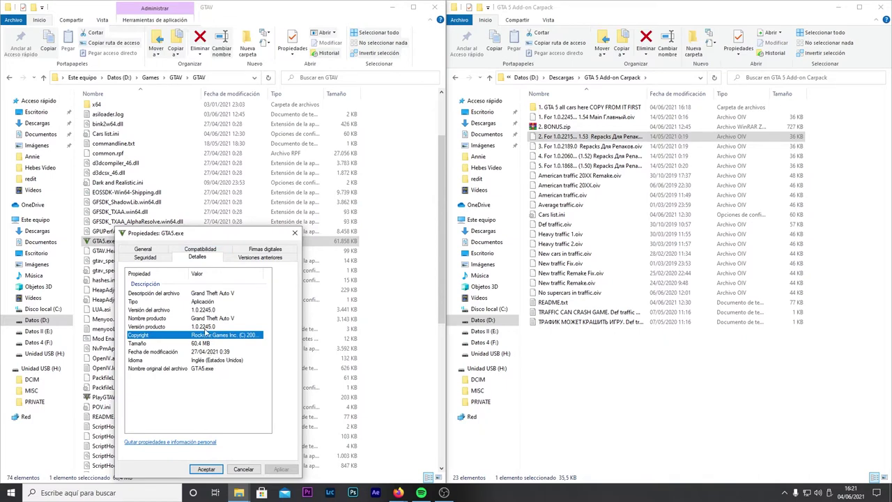
click(209, 327)
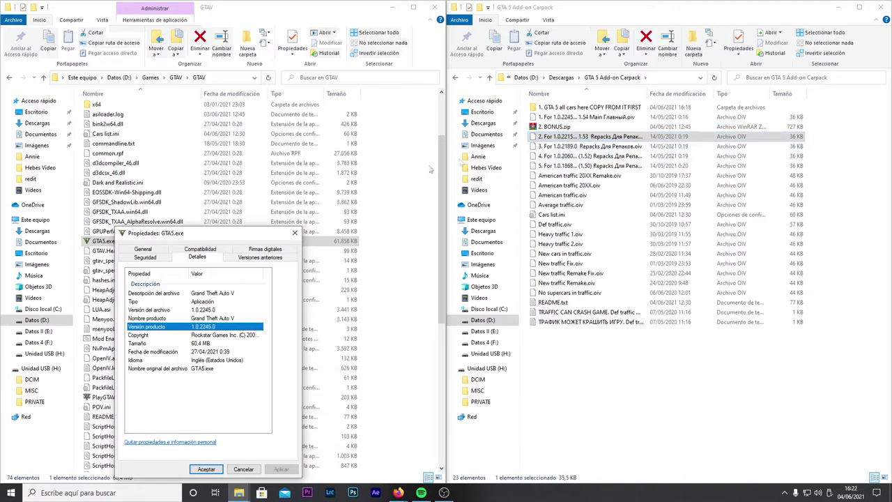
Compare the game version with the .oiv file names, close the properties and select the "1. For 1.0.2245... 1.54 Main" package.
click(583, 119)
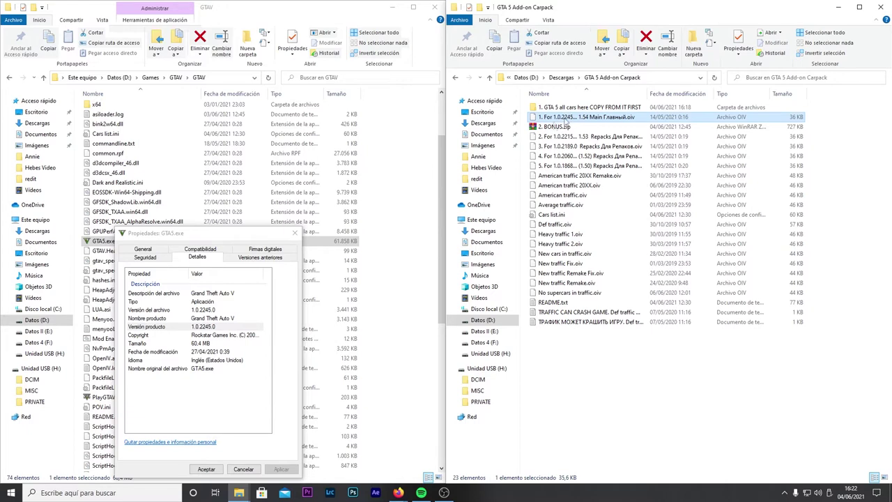
click(202, 327)
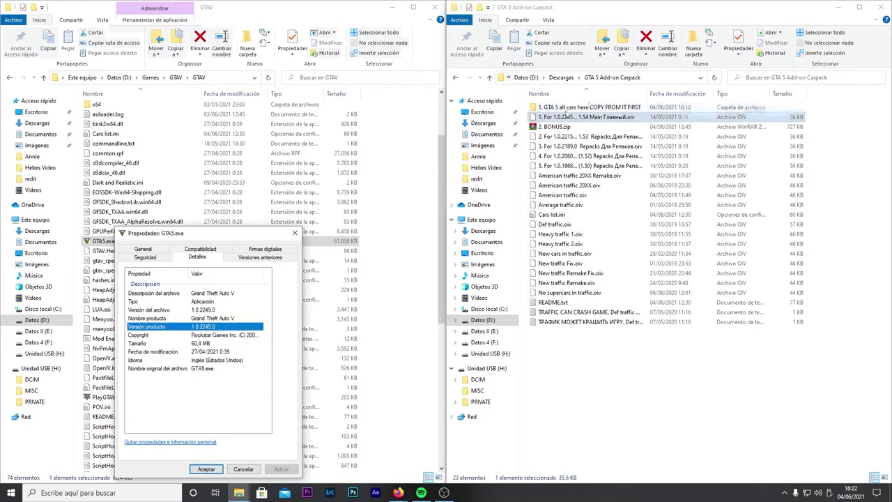
mouse_move(580, 119)
mouse_down()
mouse_move(591, 178)
mouse_move(585, 124)
mouse_up()
drag(600, 122, 449, 198)
click(295, 233)
click(582, 119)
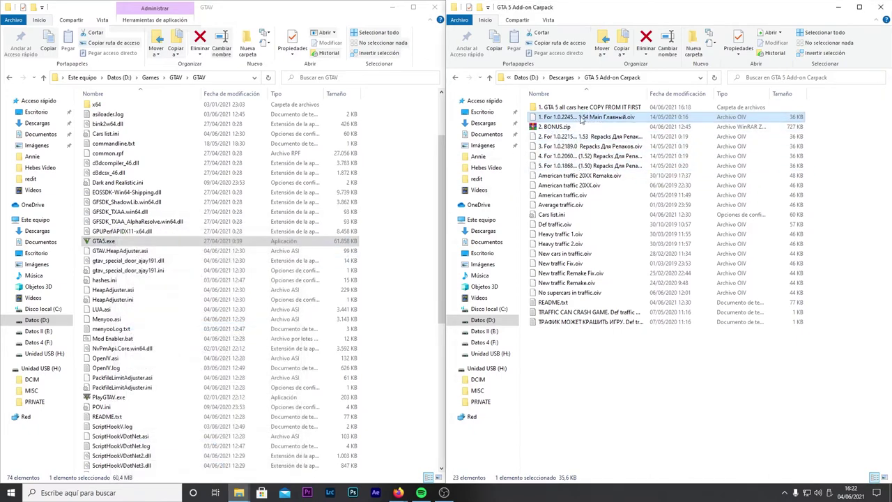
Switch to Firefox, test where the OpenIV link in the GTA 5 Redux article leads and return to the article.
drag(567, 166, 239, 259)
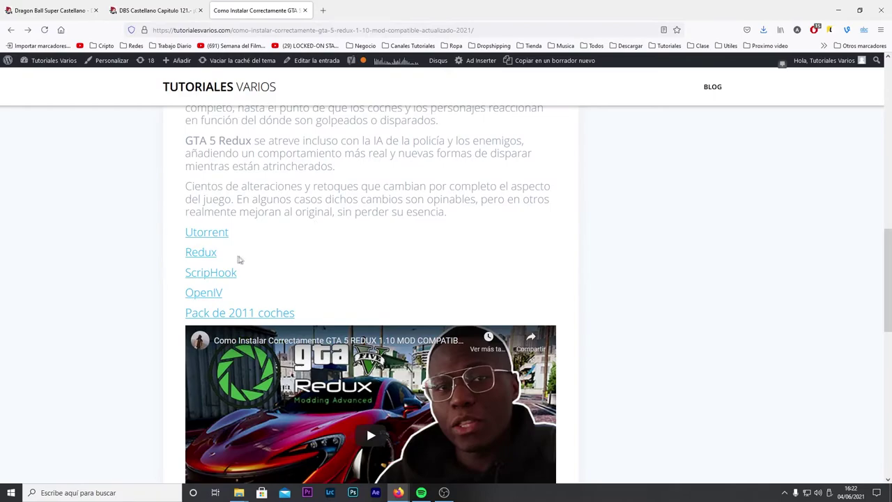
click(215, 294)
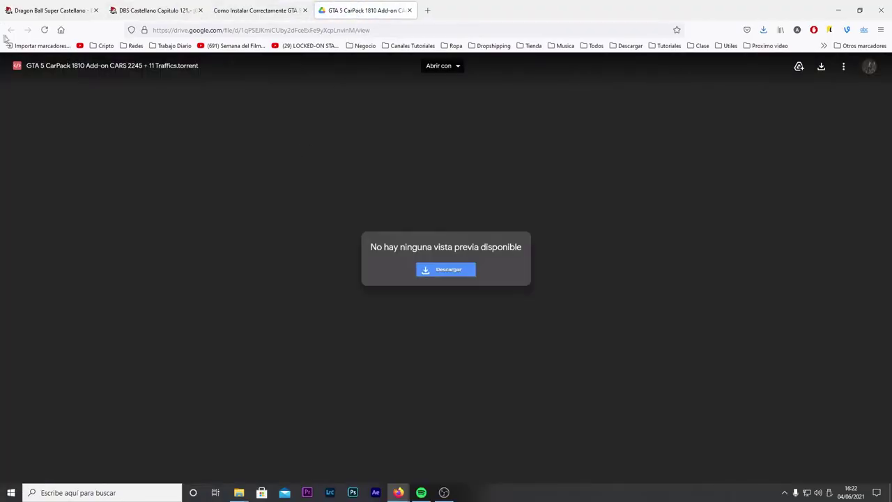
middle_click(379, 9)
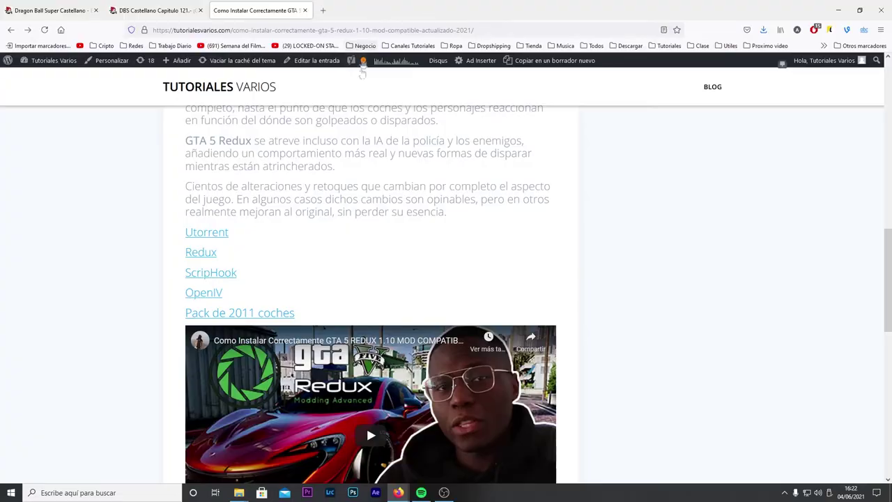
click(209, 291)
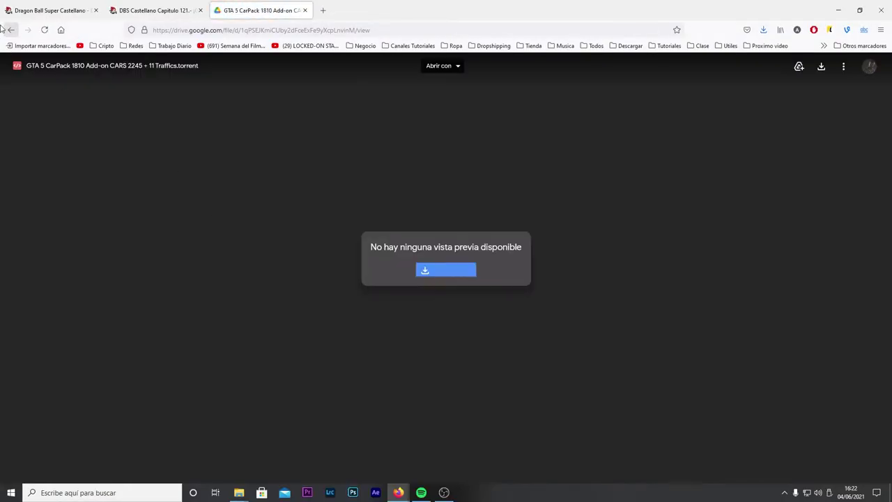
click(10, 29)
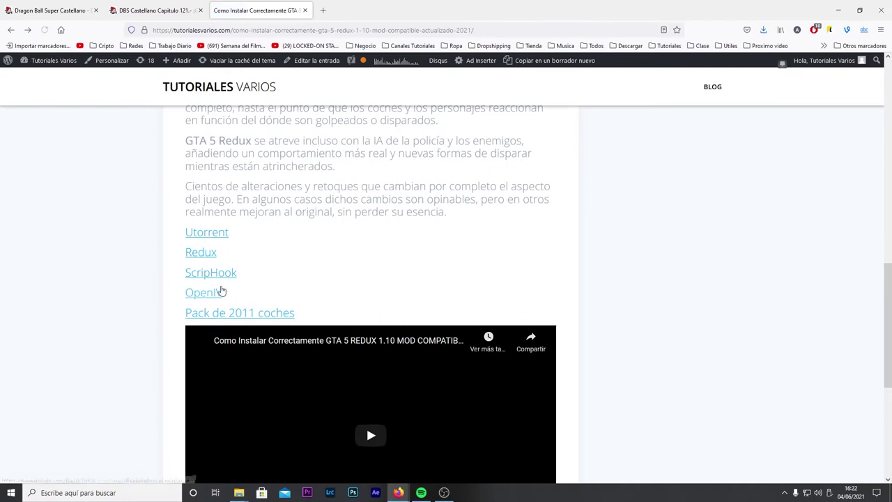
Open the article for editing, load the OpenIV website in a new tab and copy its address.
drag(224, 293, 159, 297)
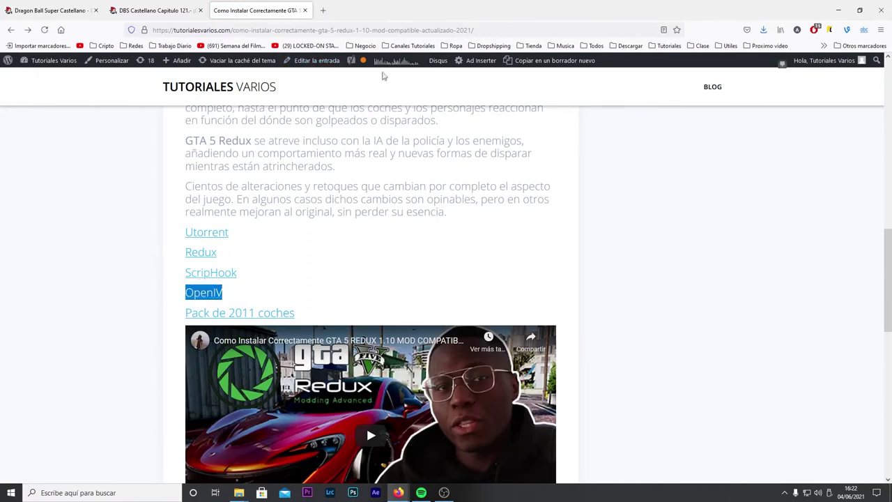
click(315, 61)
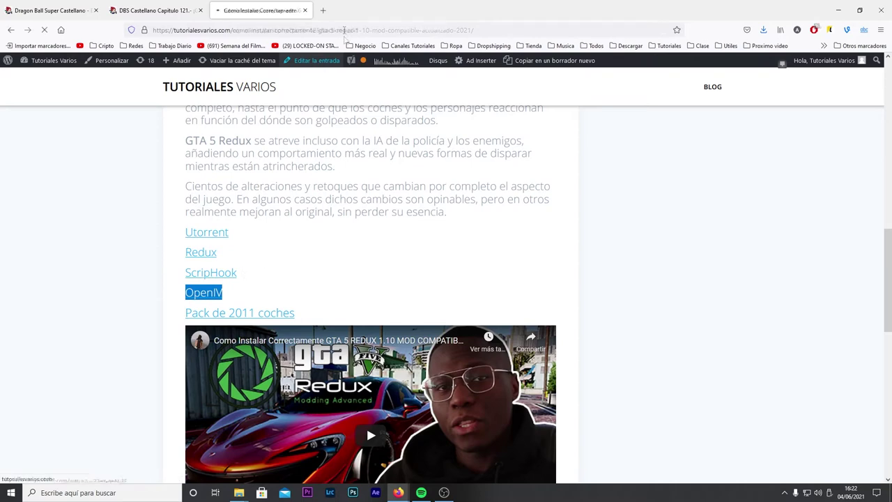
click(326, 14)
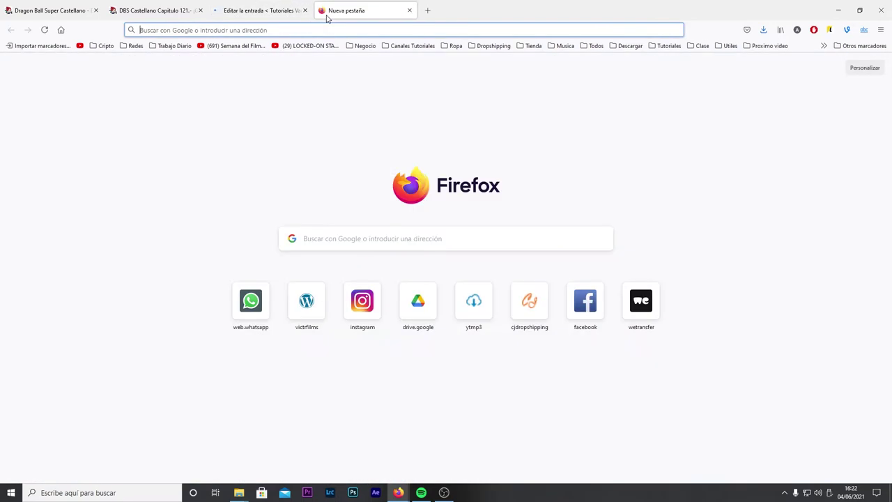
text(openiv)
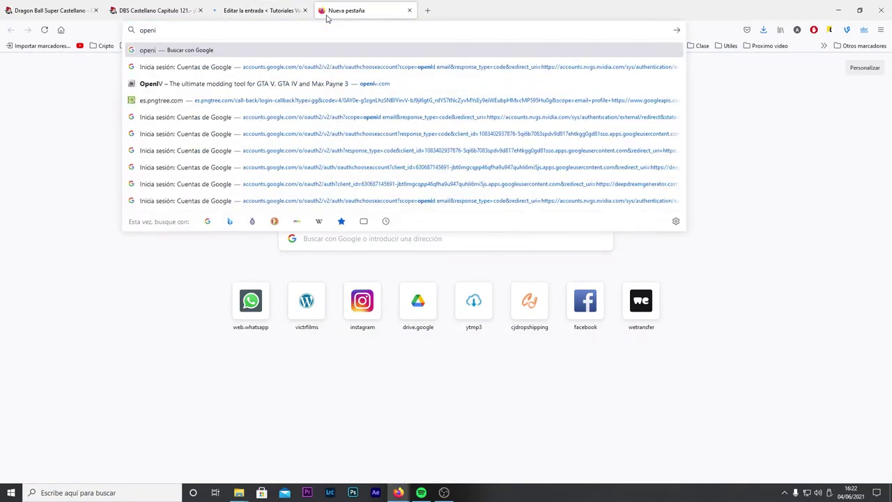
key(Return)
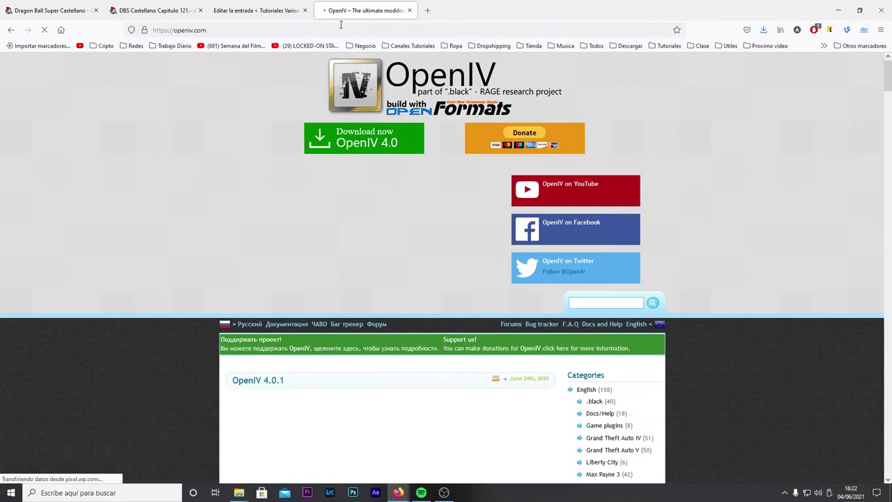
click(309, 30)
key(ctrl+c)
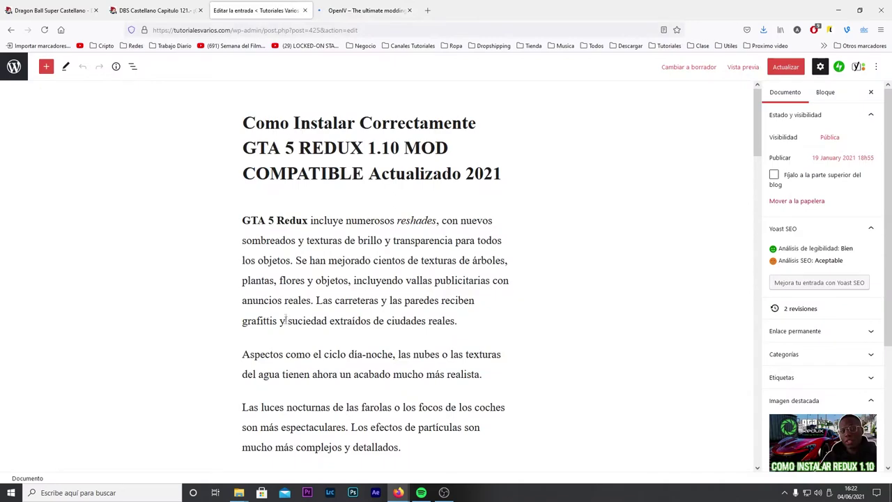
scroll(285, 320, down, 15)
scroll(285, 320, up, 3)
click(272, 209)
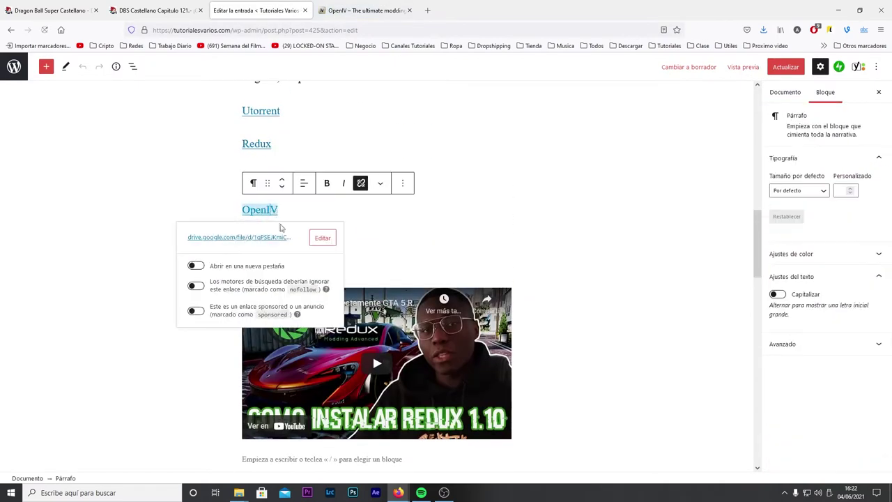
click(320, 238)
key(ctrl+a)
key(ctrl+v)
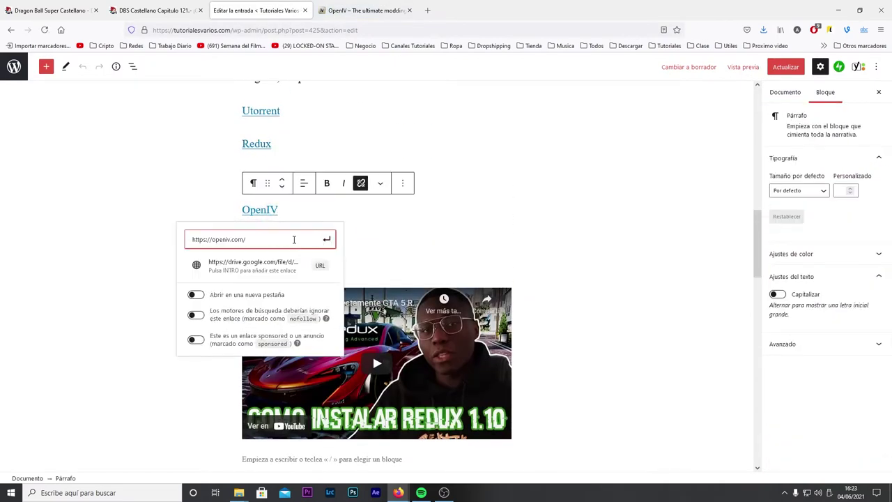
click(326, 239)
click(774, 67)
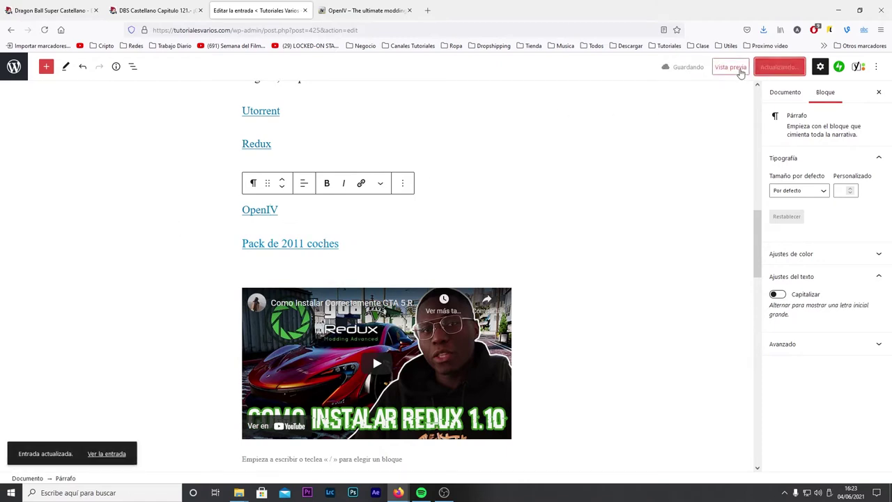
Test the OpenIV link in the published GTA 5 Redux article up to the OpenIV 4.0 download dialog, and cancel the download.
click(10, 30)
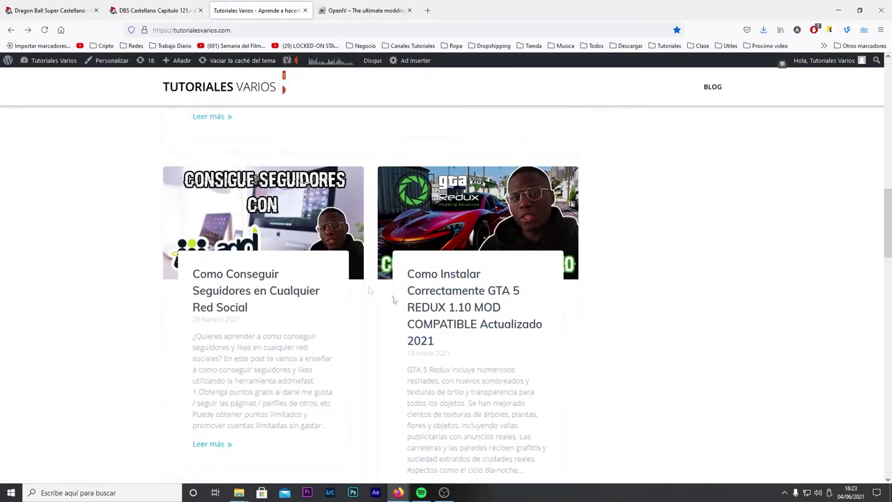
click(455, 319)
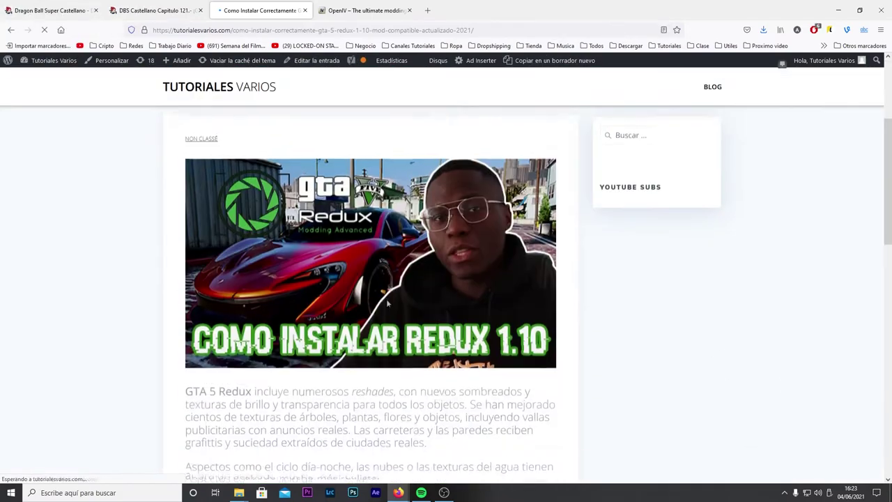
scroll(387, 304, down, 8)
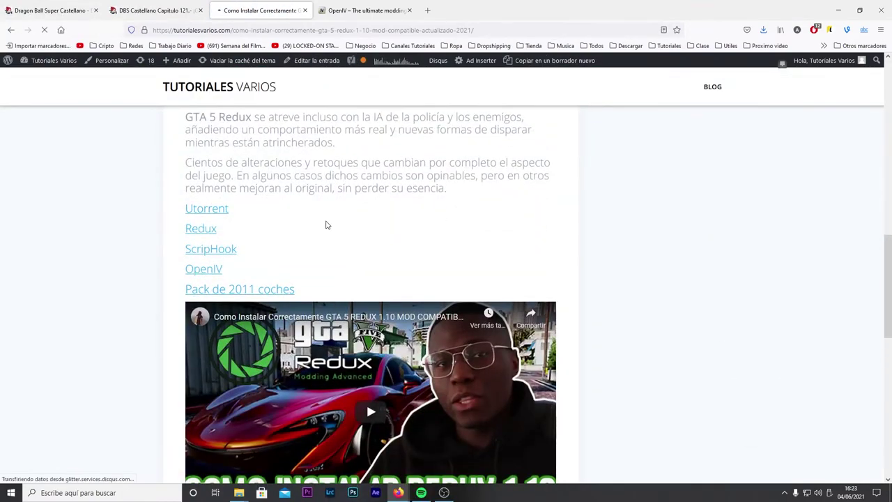
click(203, 268)
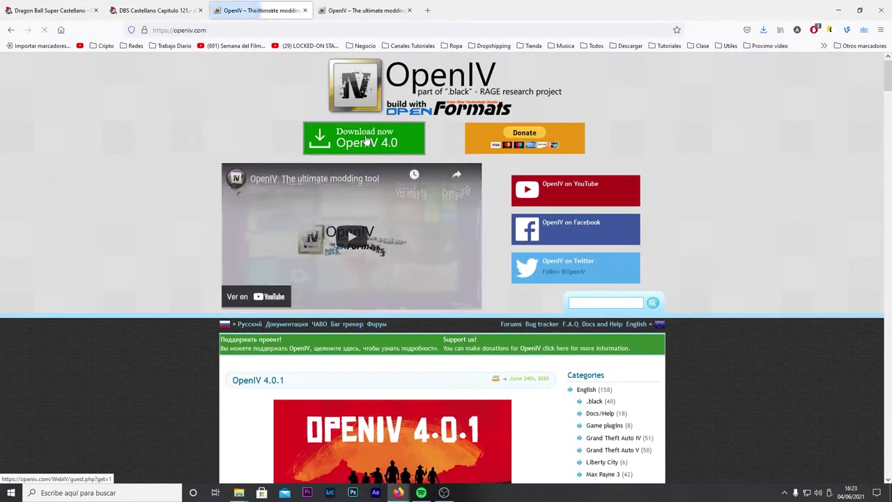
click(367, 140)
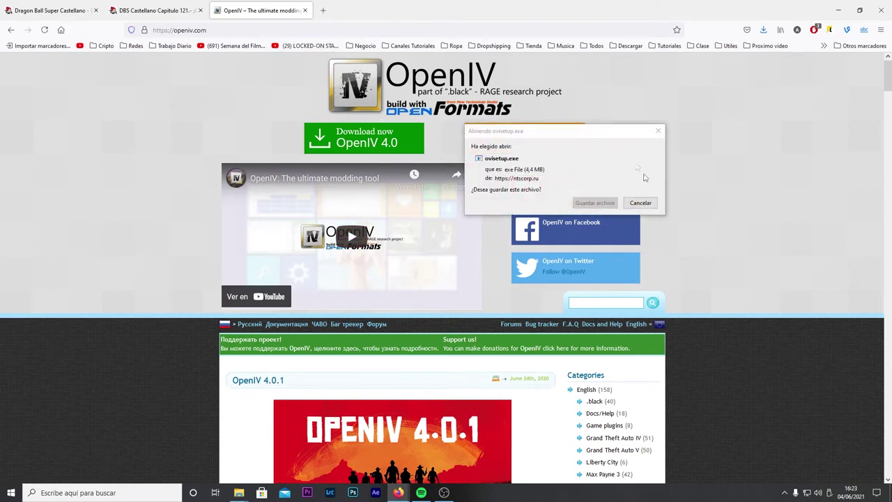
click(640, 203)
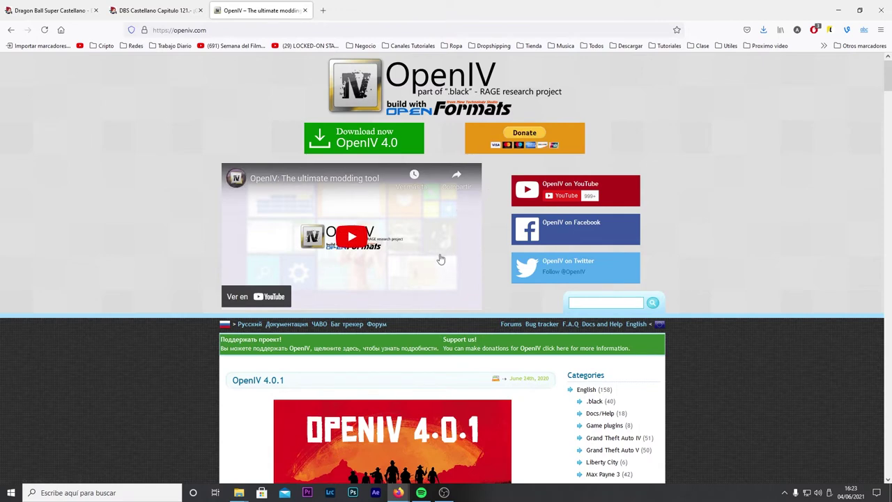
Find and launch OpenIV, and load the Windows version of Grand Theft Auto V in it.
click(161, 489)
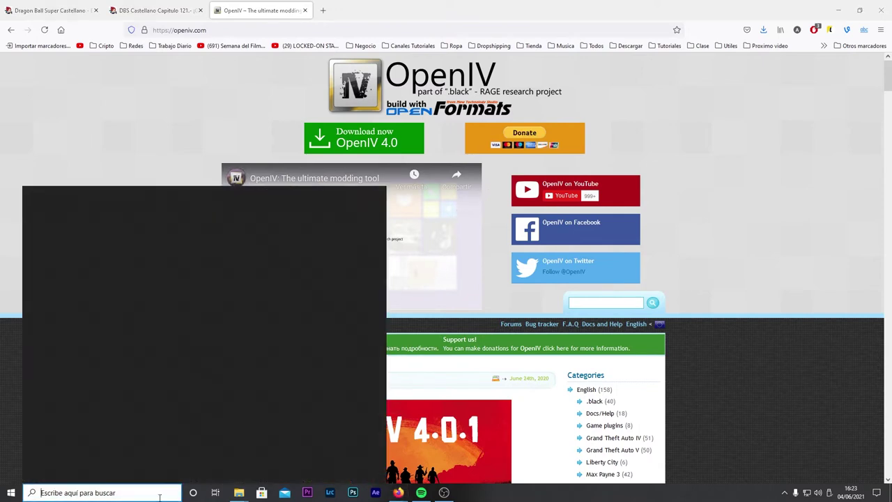
text(openiv)
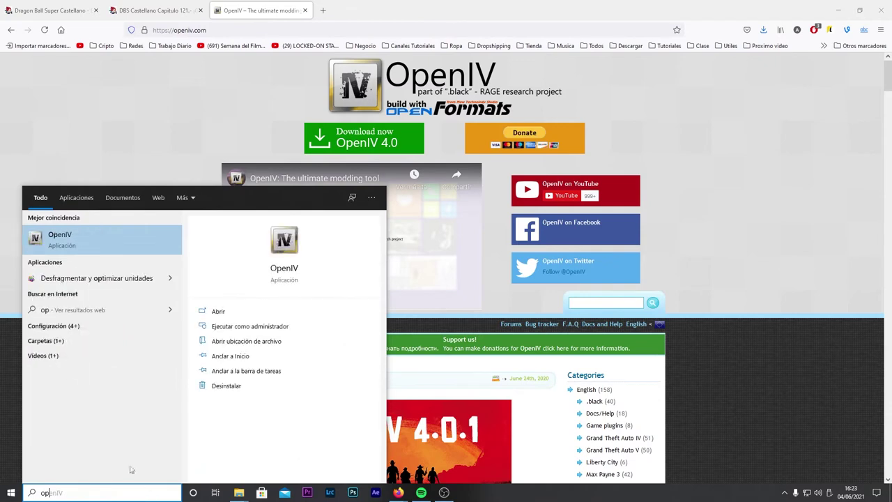
click(76, 244)
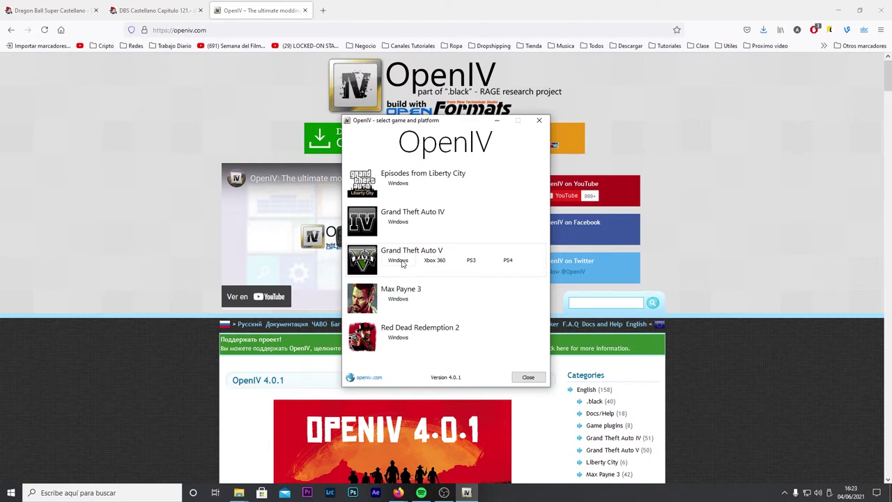
click(399, 260)
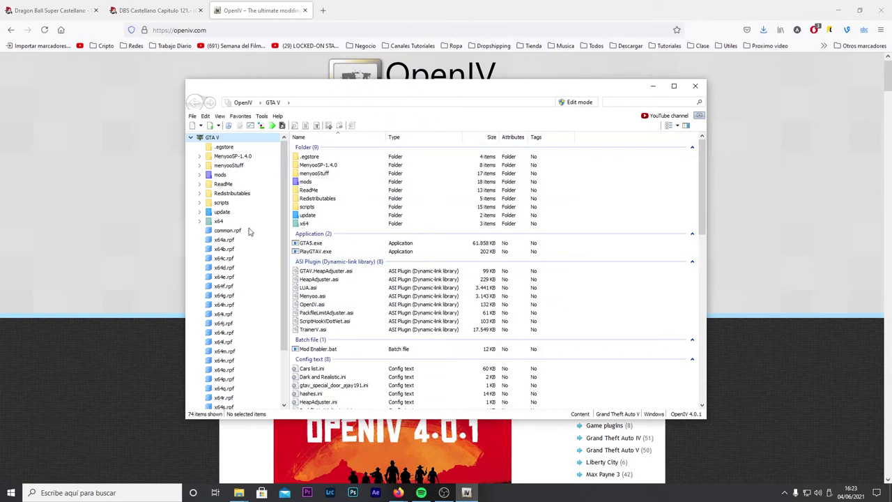
Check in the ASI Manager whether ASI Loader and OpenIV.ASI are installed for GTA V, and close it.
click(251, 128)
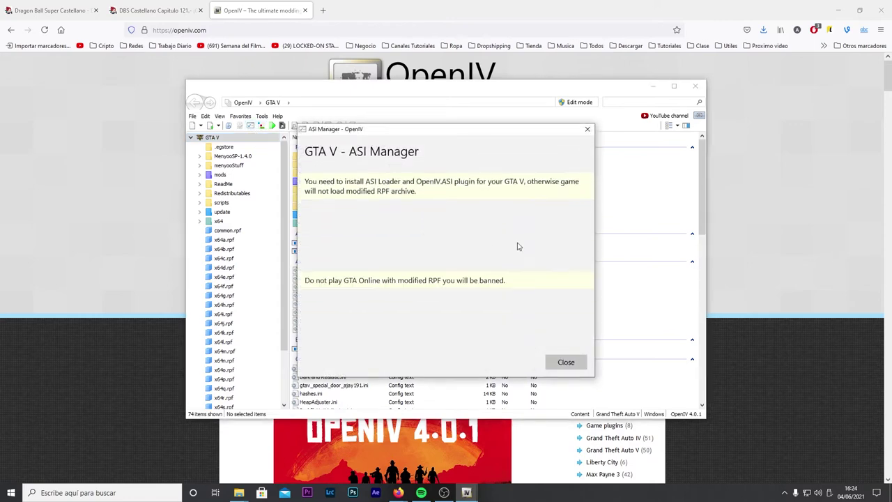
click(588, 131)
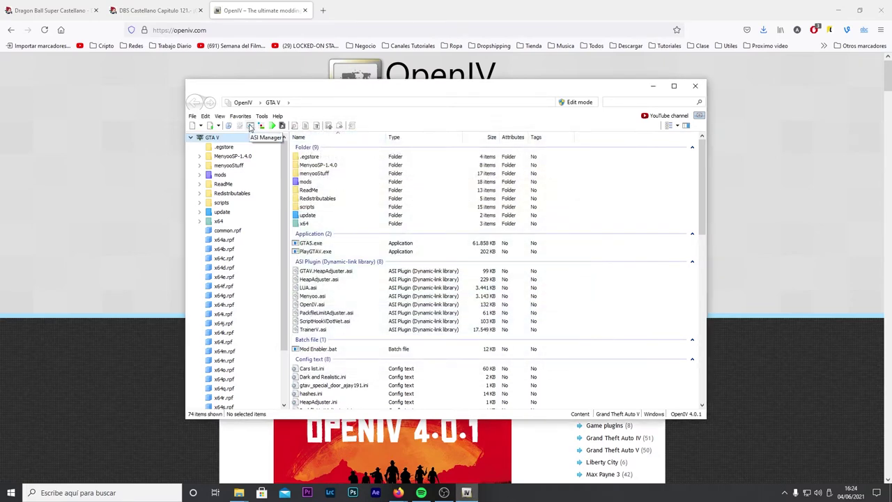
click(250, 128)
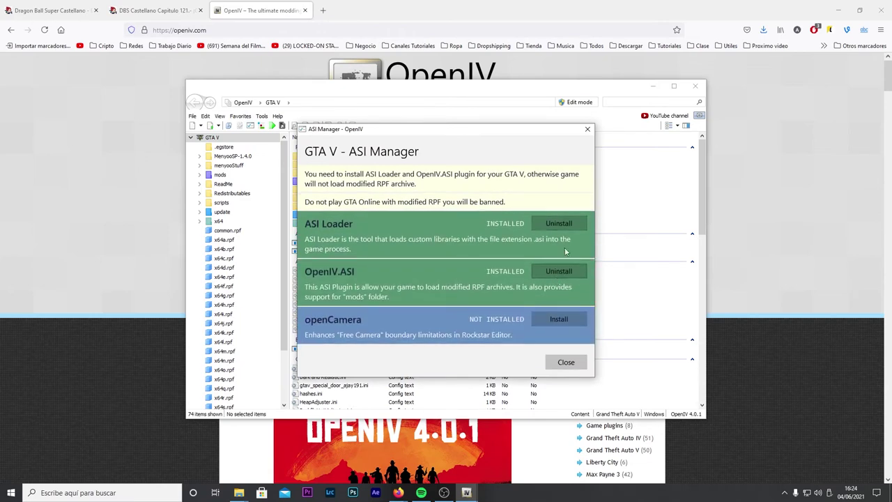
click(567, 362)
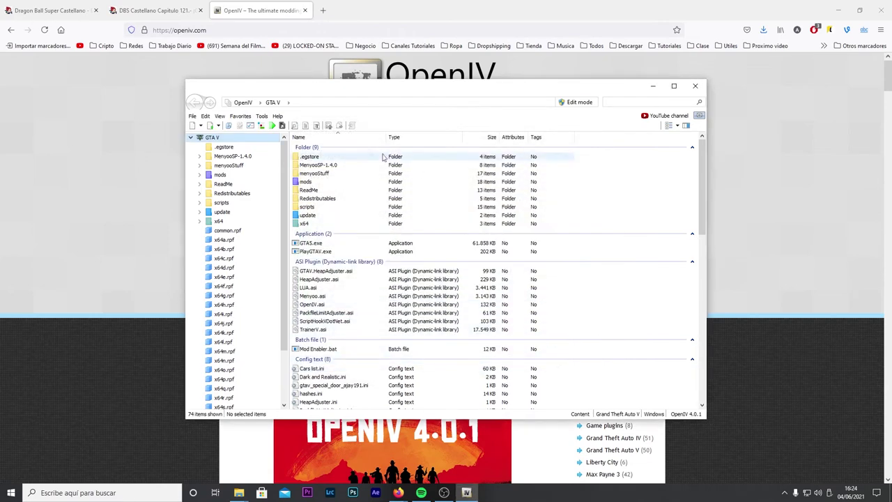
Install the package "1. For 1.0.2245... 1.54 Main Главный.oiv" from the GTA 5 Add-on Carpack folder into the "mods" folder.
click(262, 126)
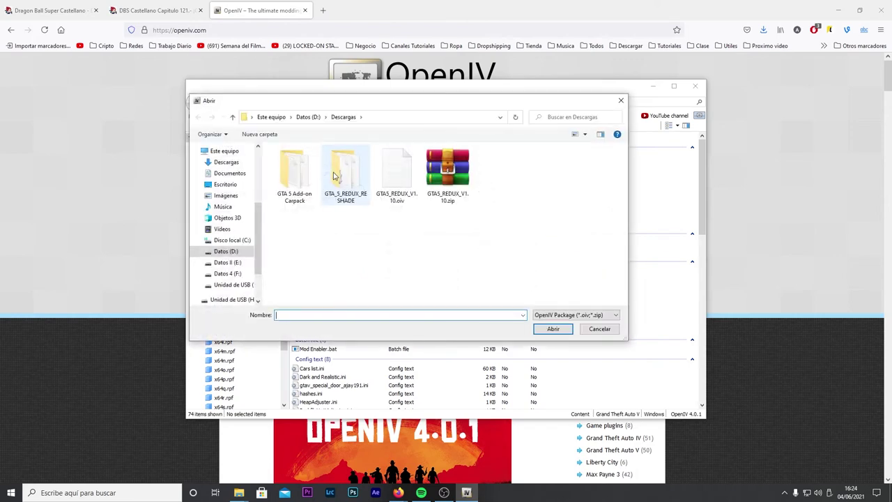
click(621, 101)
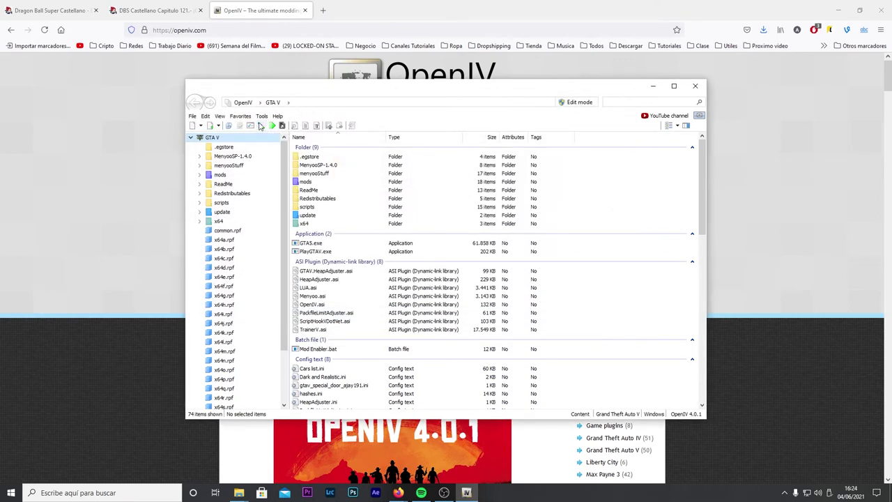
click(260, 126)
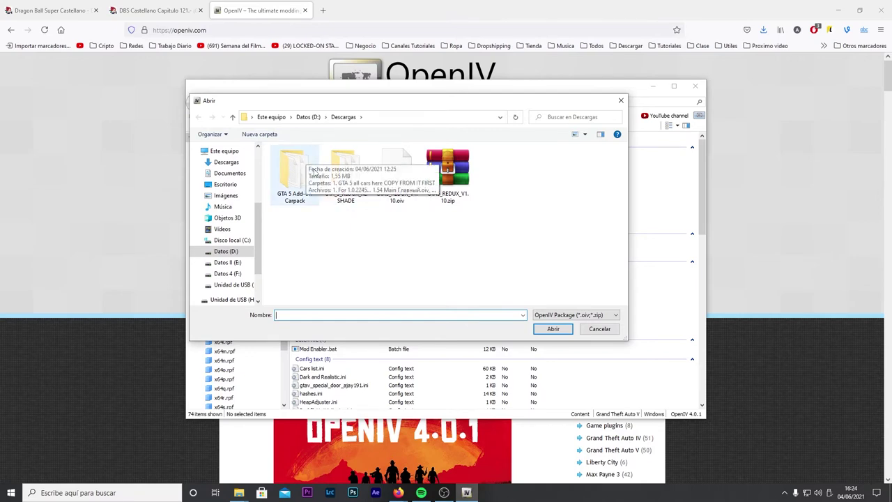
double_click(297, 171)
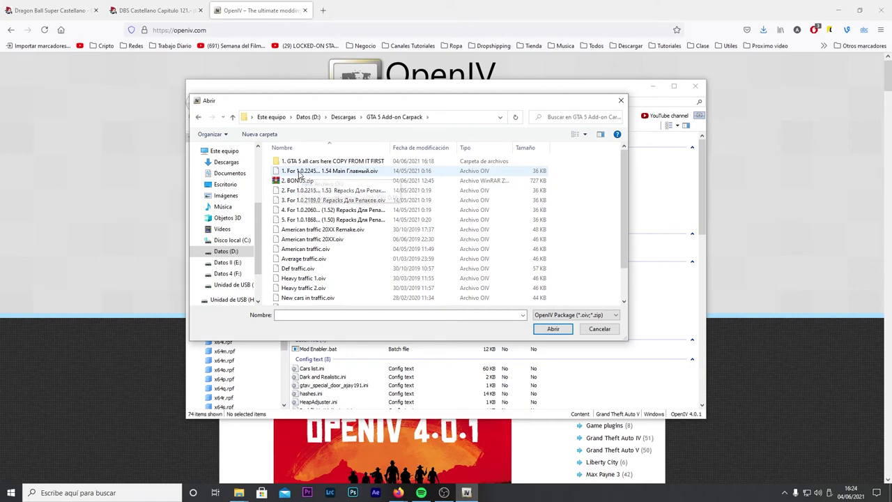
click(295, 173)
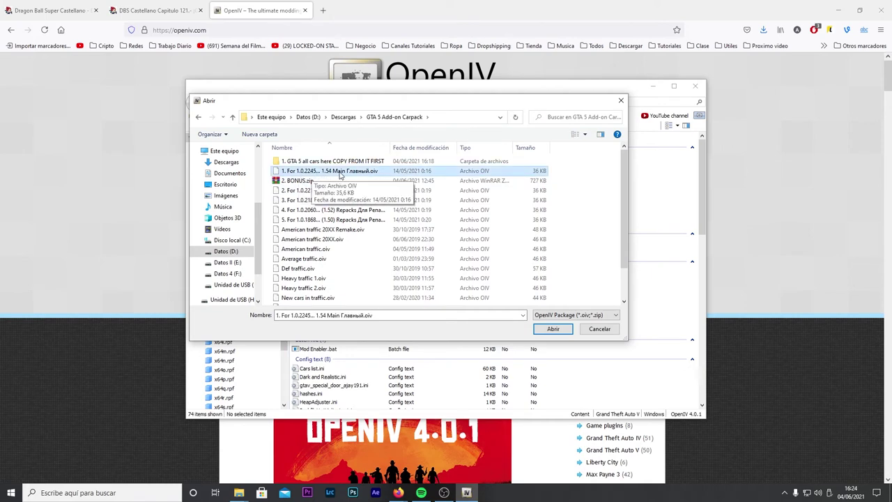
double_click(340, 172)
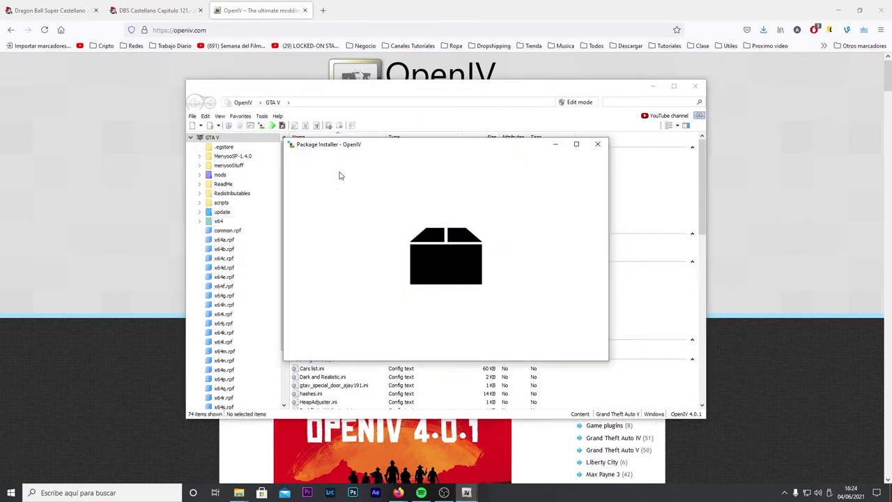
click(579, 213)
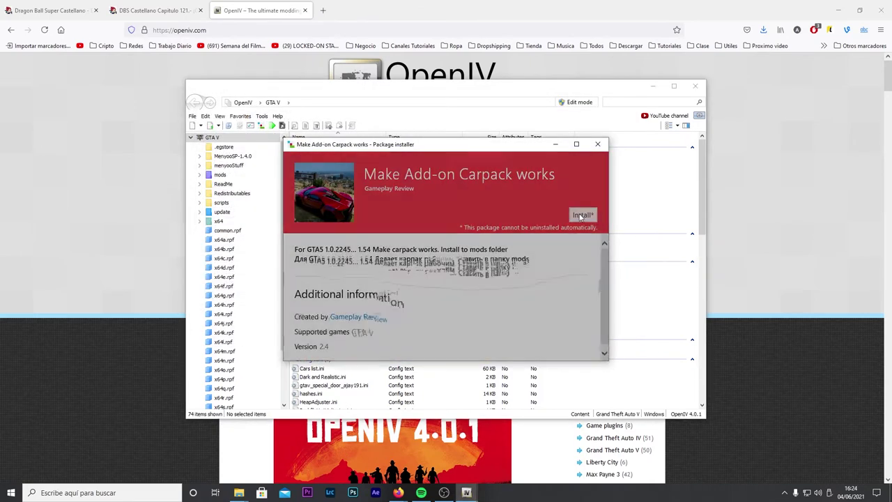
click(432, 243)
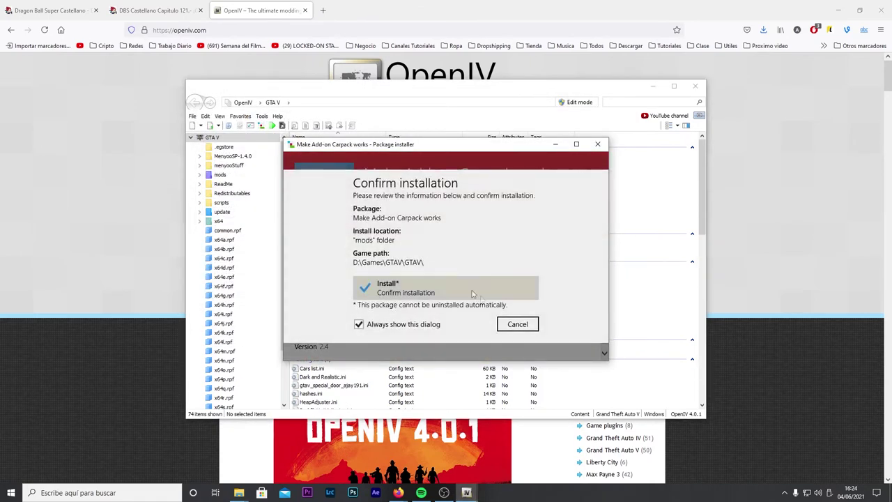
click(490, 294)
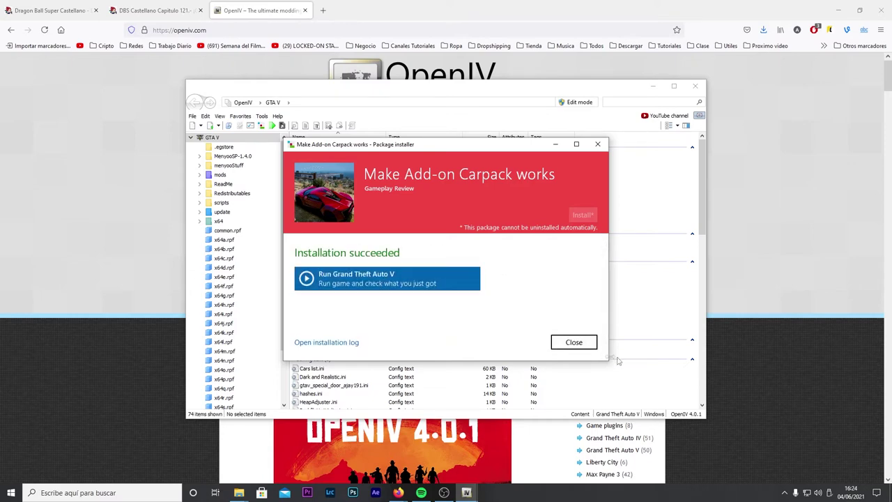
click(573, 342)
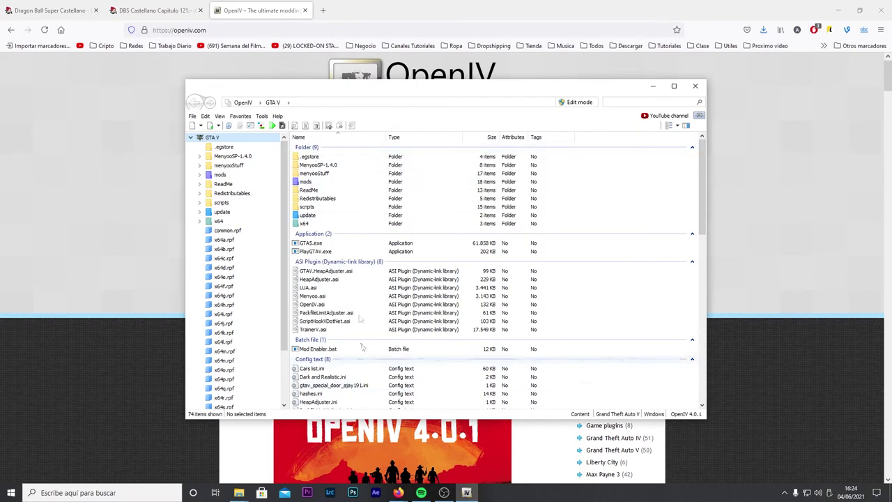
Open the package chooser again and examine the optional traffic .oiv packages in the GTA 5 Add-on Carpack folder.
click(261, 126)
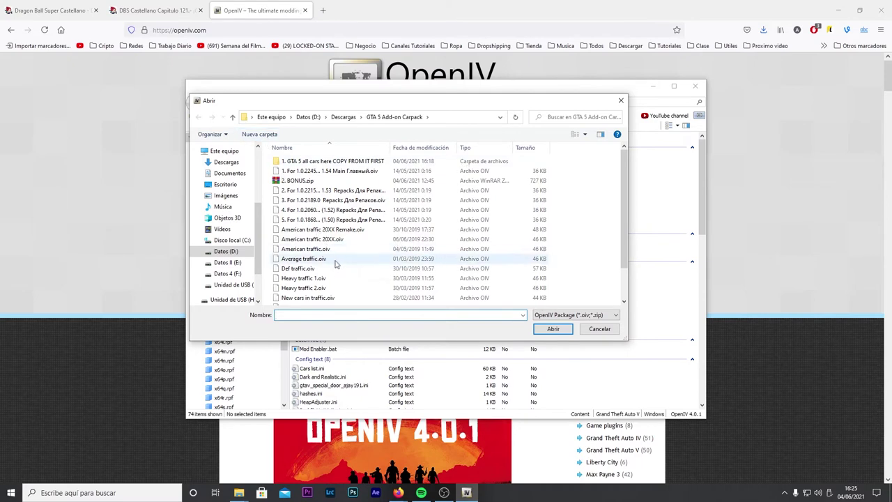
scroll(334, 260, down, 1)
scroll(339, 266, down, 1)
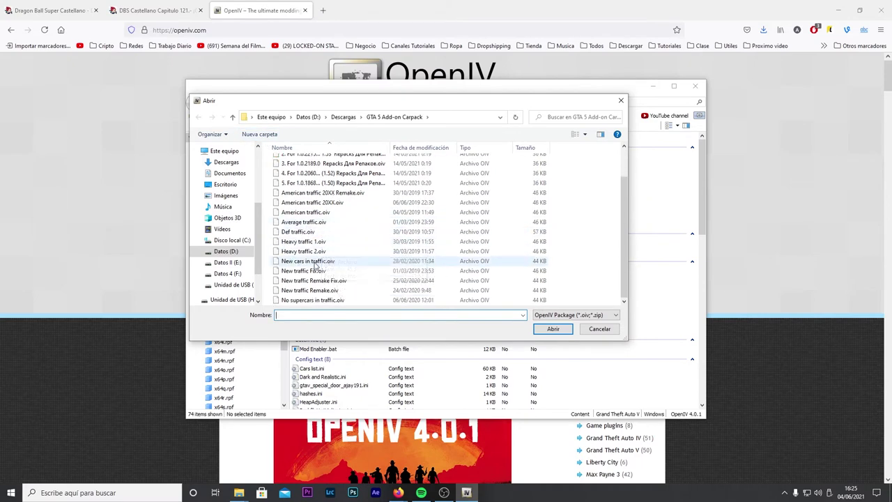
click(312, 263)
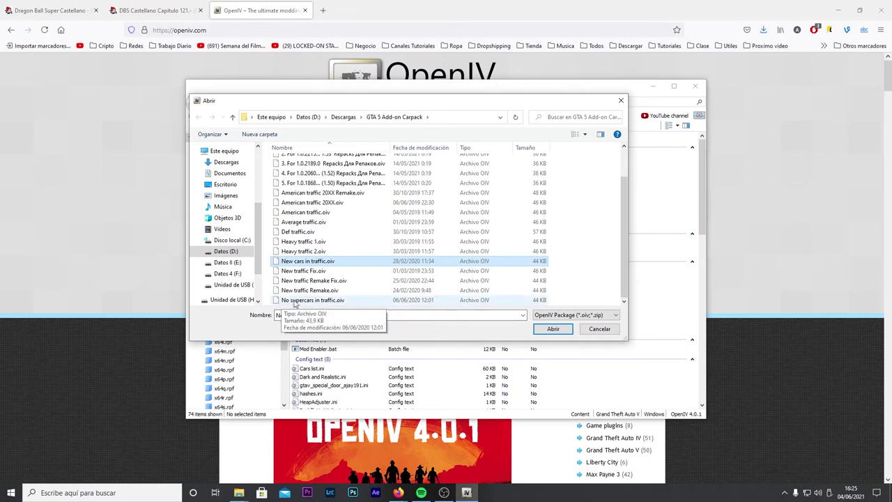
scroll(317, 241, up, 1)
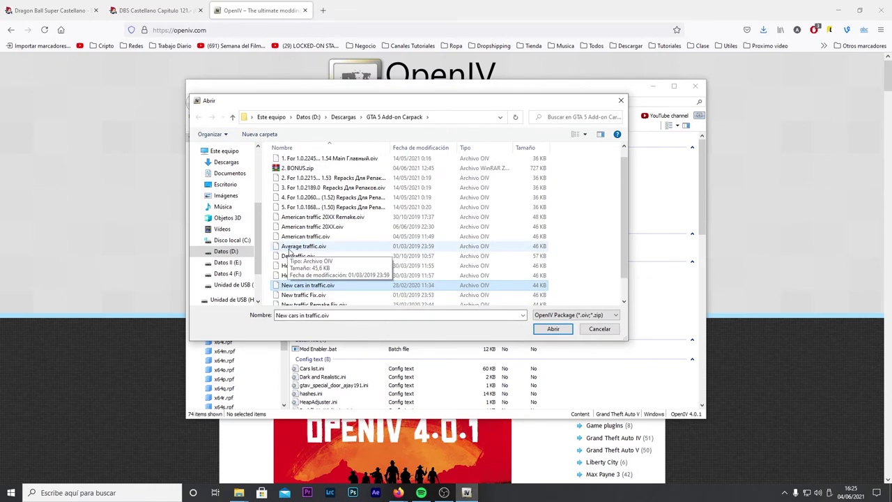
scroll(344, 230, up, 1)
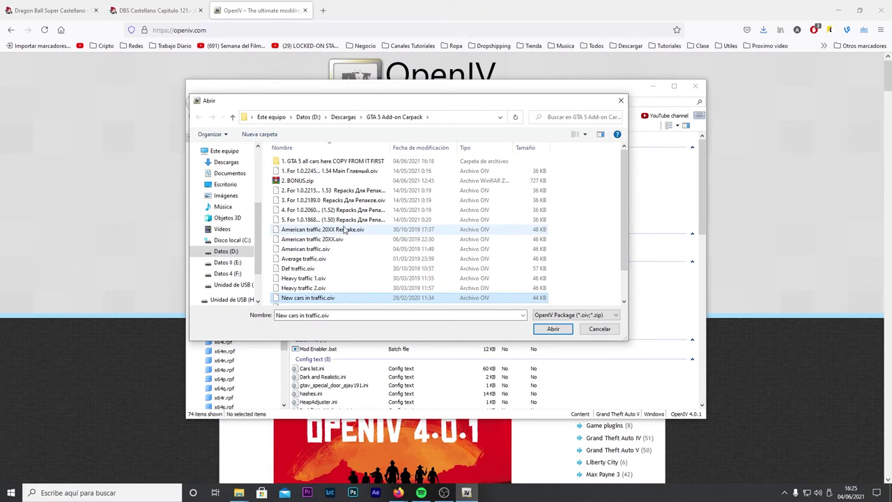
scroll(346, 231, down, 1)
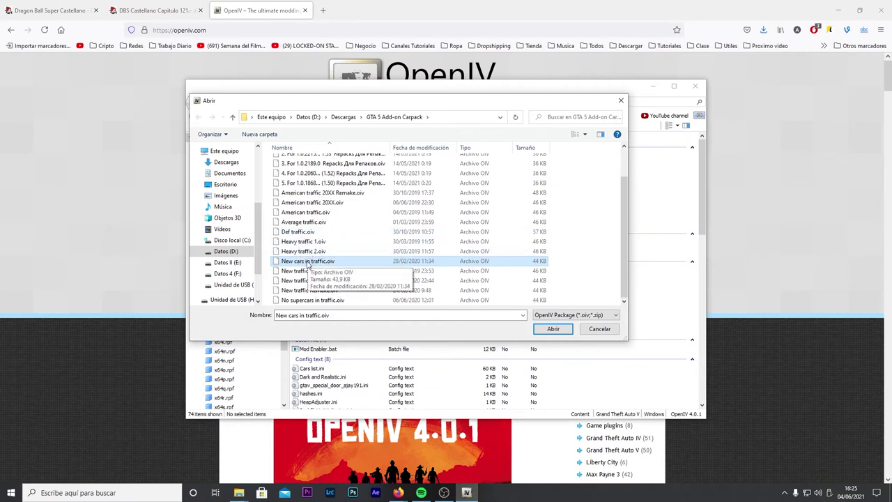
click(287, 234)
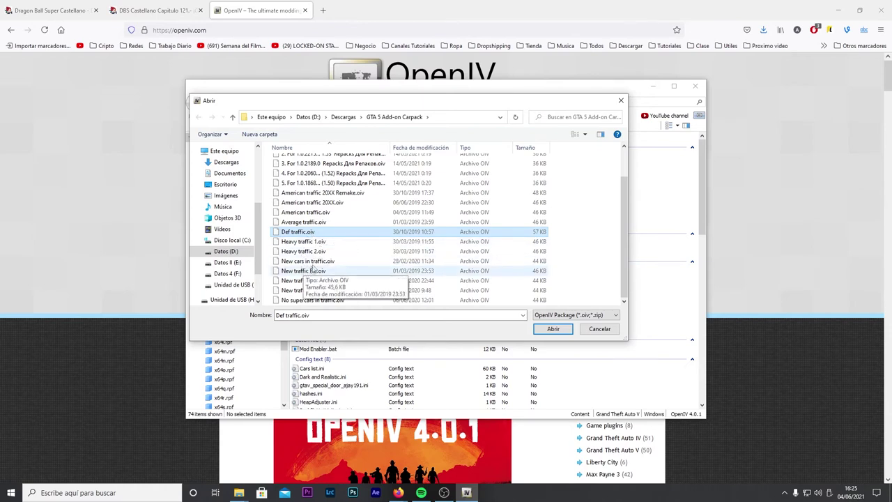
Install the package "New cars in traffic.oiv" into the "mods" folder and close the package installer.
click(315, 263)
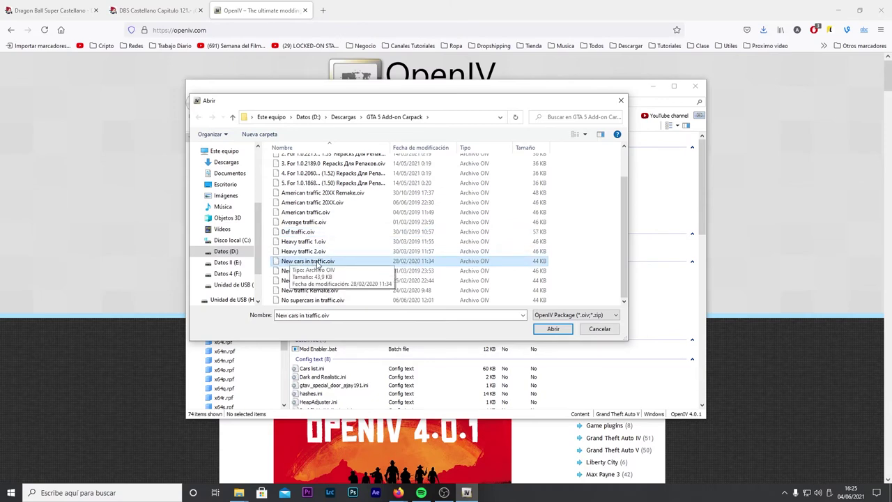
double_click(326, 262)
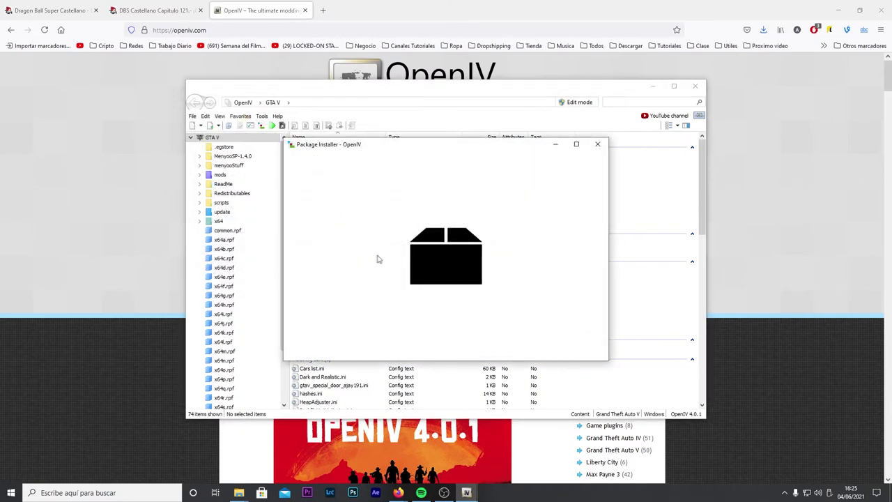
click(582, 213)
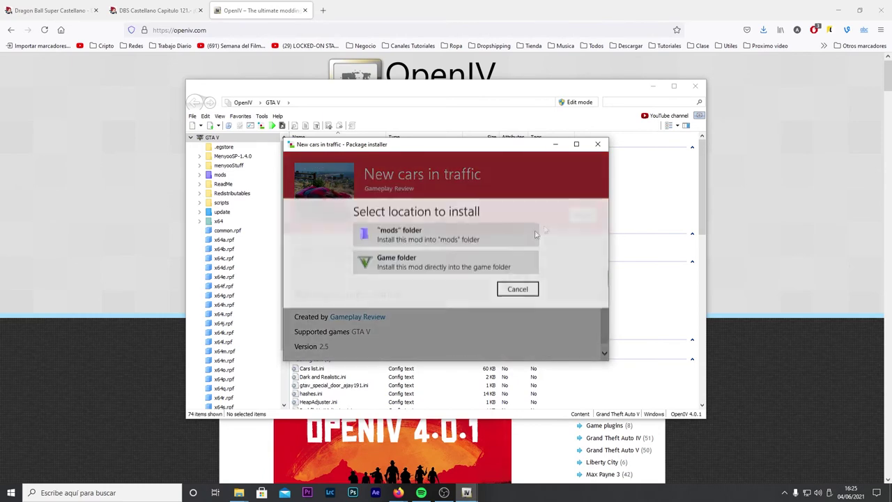
click(448, 239)
click(450, 291)
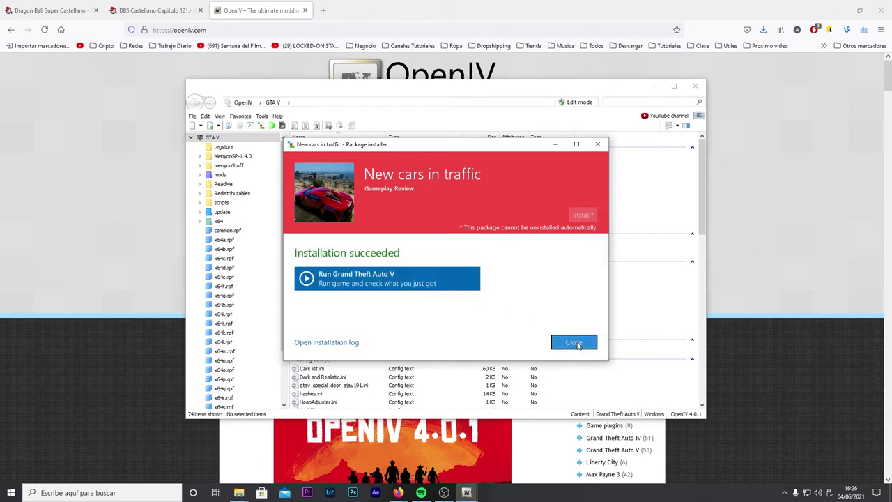
click(576, 343)
Close OpenIV, minimize Firefox and close the File Explorer windows to reach the desktop.
click(696, 88)
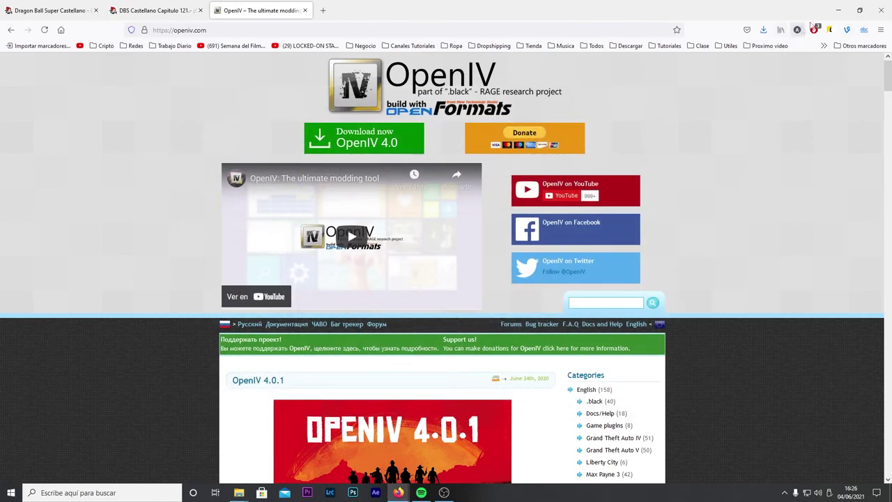
click(839, 10)
click(879, 6)
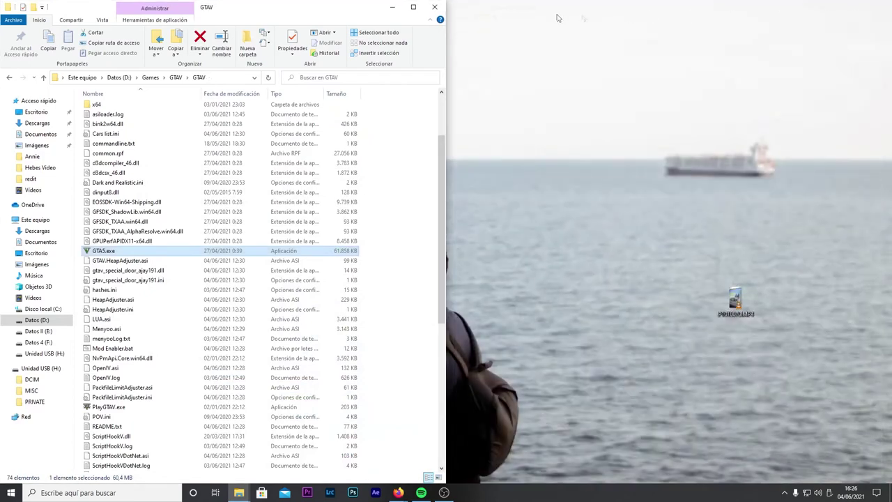
click(435, 6)
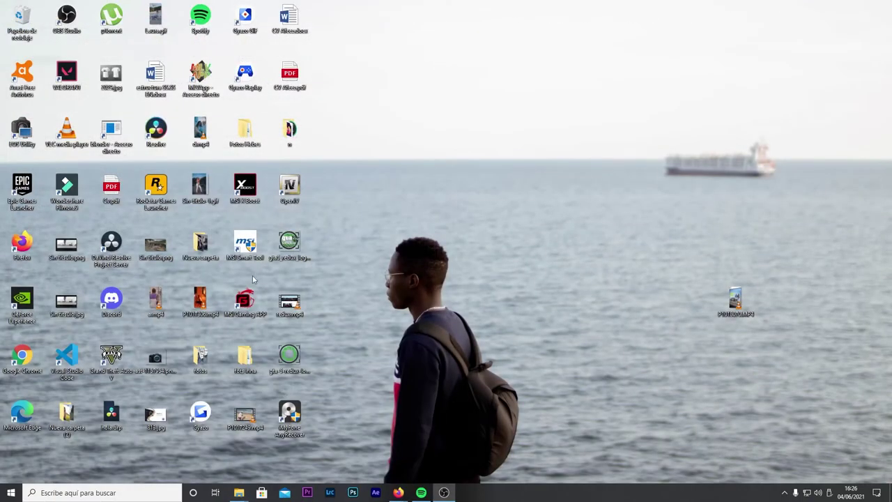
Launch Grand Theft Auto V from the desktop, start the single-player mode and walk the character towards the front door.
click(112, 359)
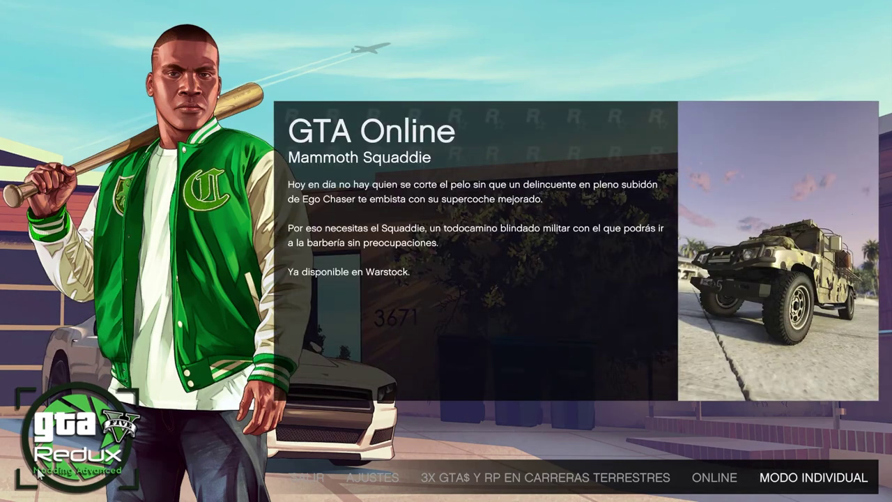
click(806, 477)
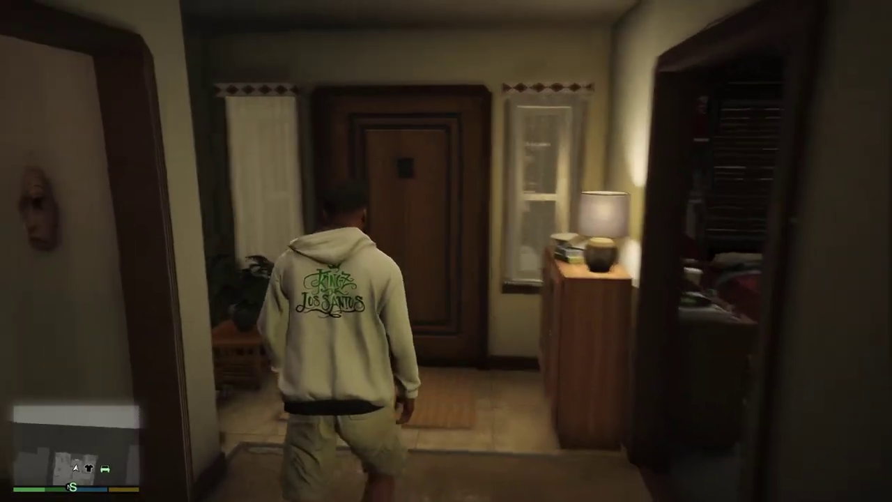
key(w)
key(w)
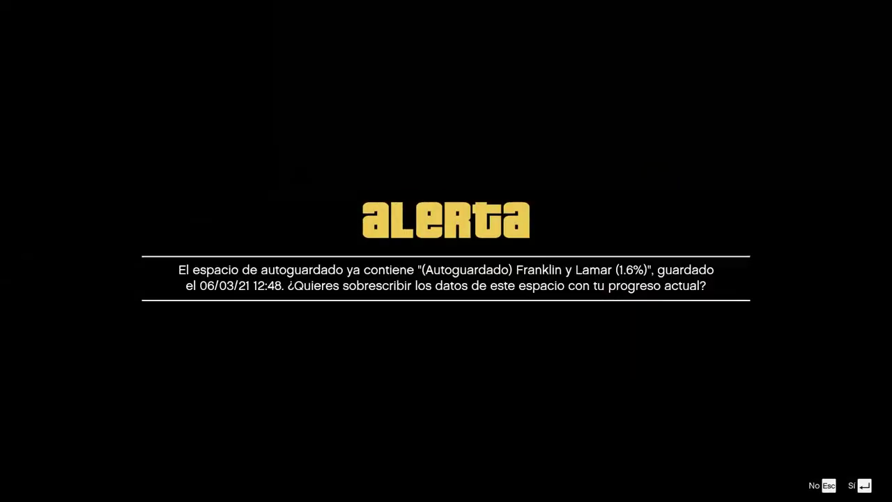
Overwrite the autosave slot with the current progress and walk the character along Forum Drive.
key(Return)
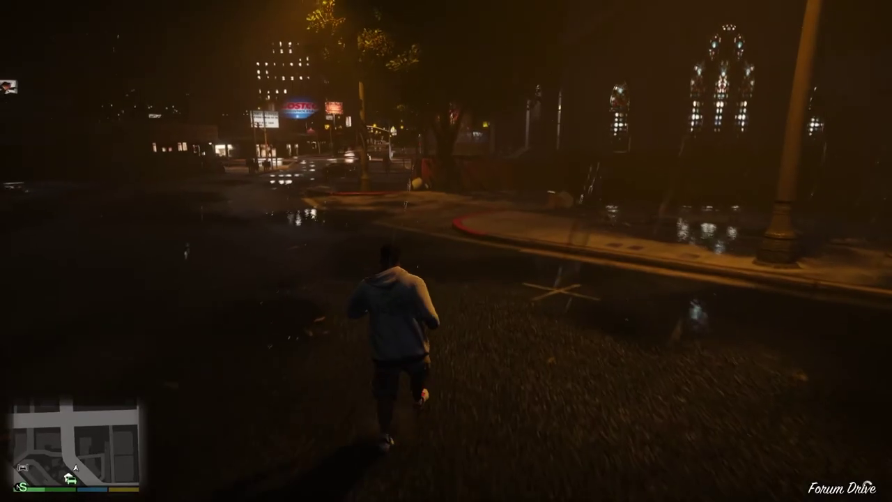
key(w)
key(w)
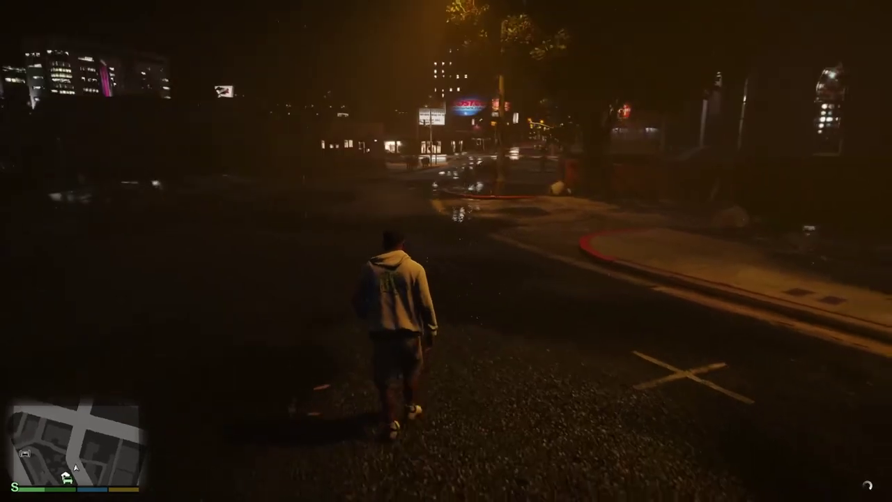
key(w)
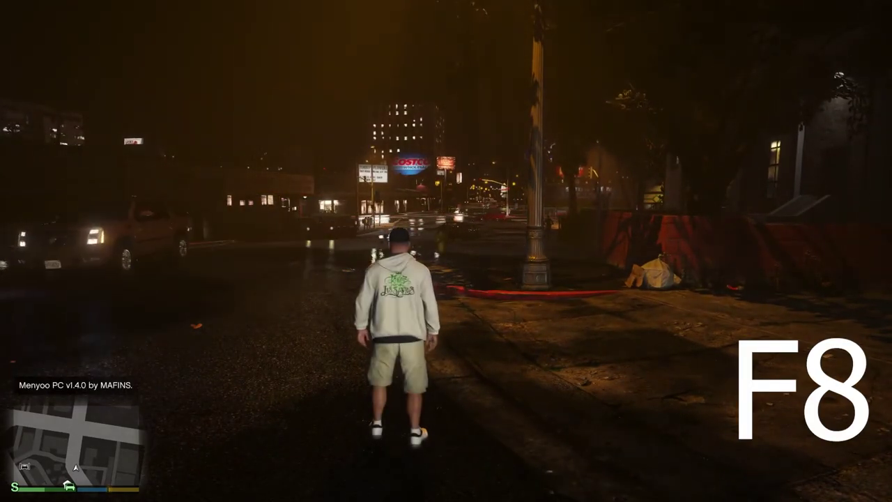
Open and close the Menyoo trainer menu, and run the character up the street to the parked cars.
key(F8)
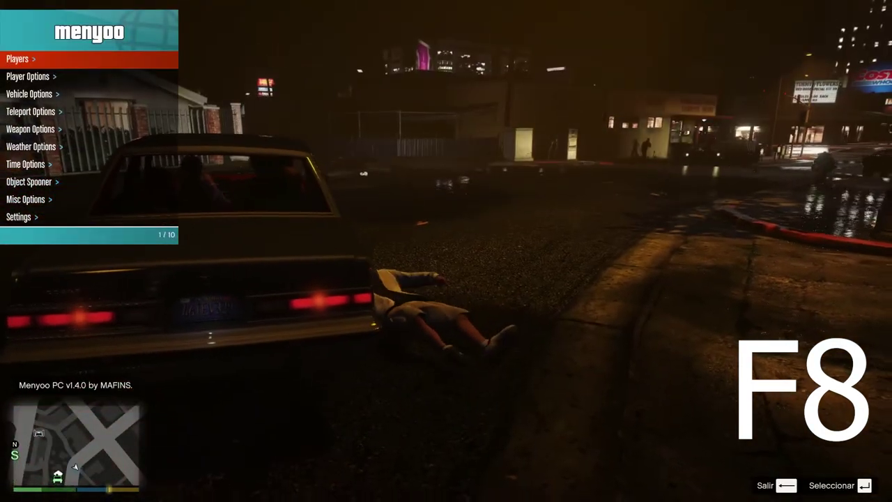
key(F8)
key(w)
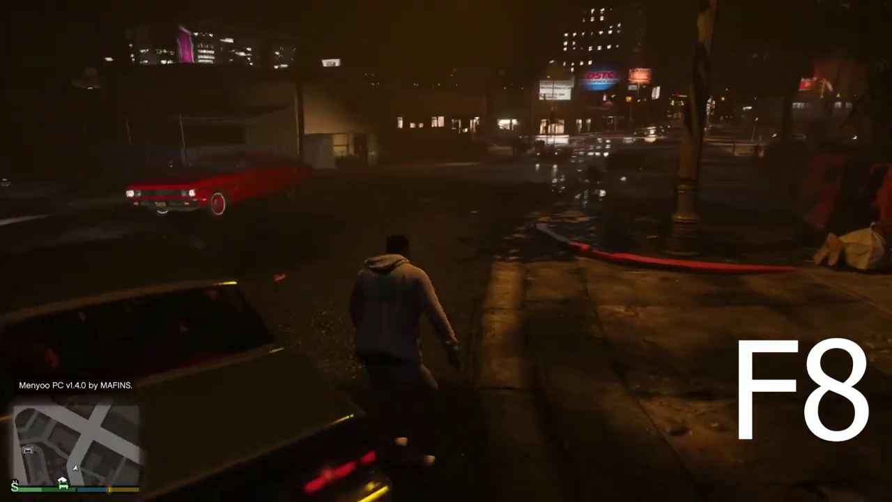
key(w)
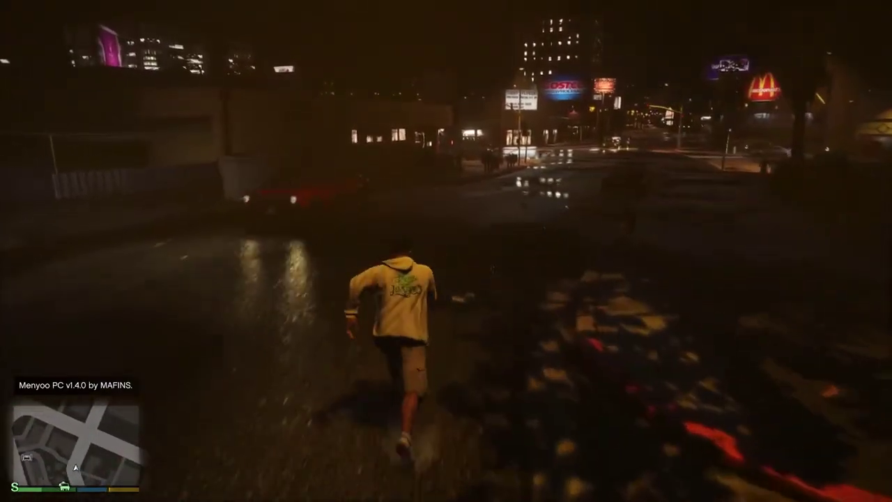
key(w)
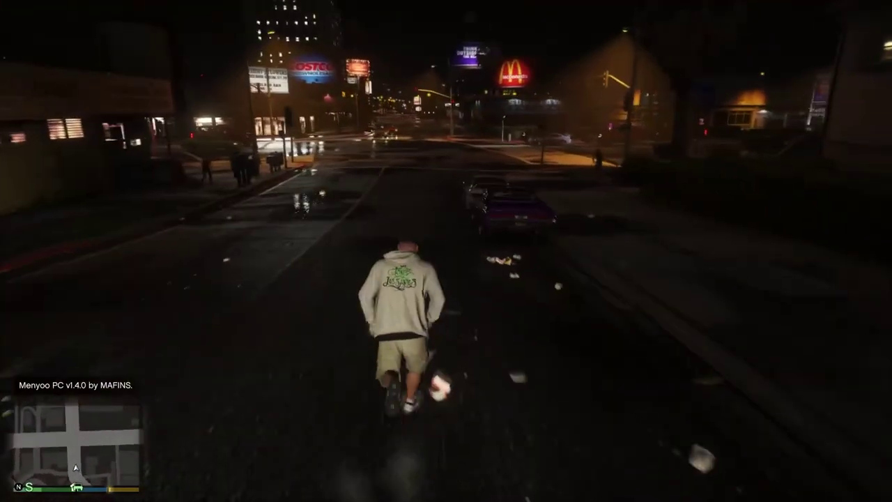
key(w)
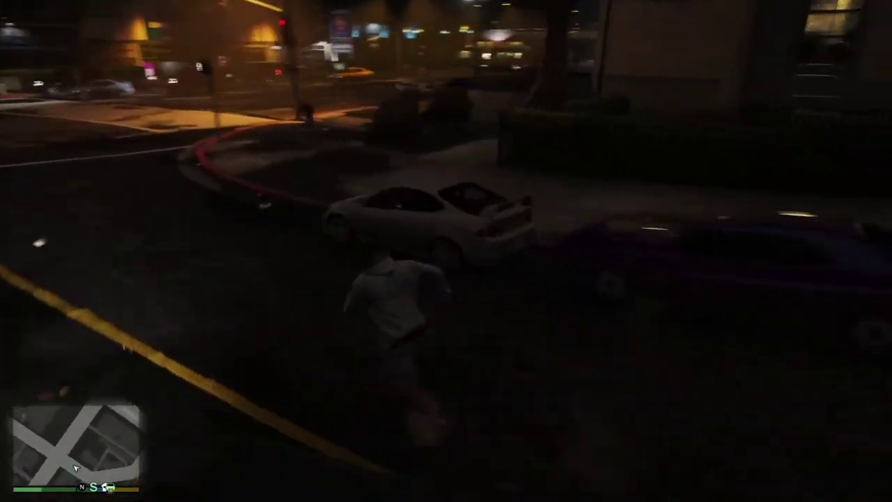
Examine the parked white car and the purple one behind it by moving the character around them on foot.
key(w)
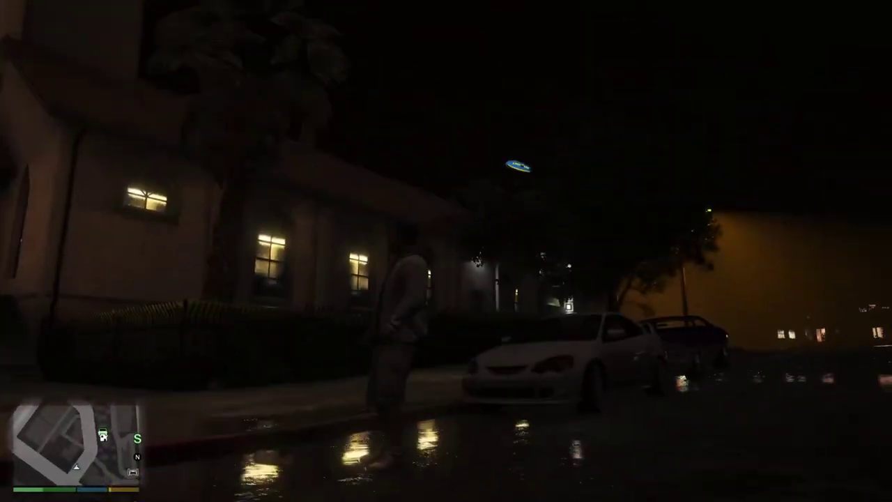
key(w)
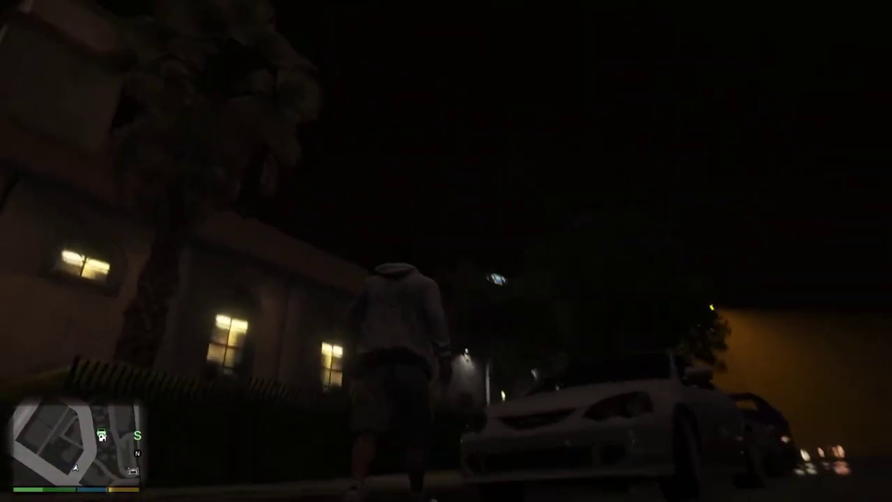
key(w)
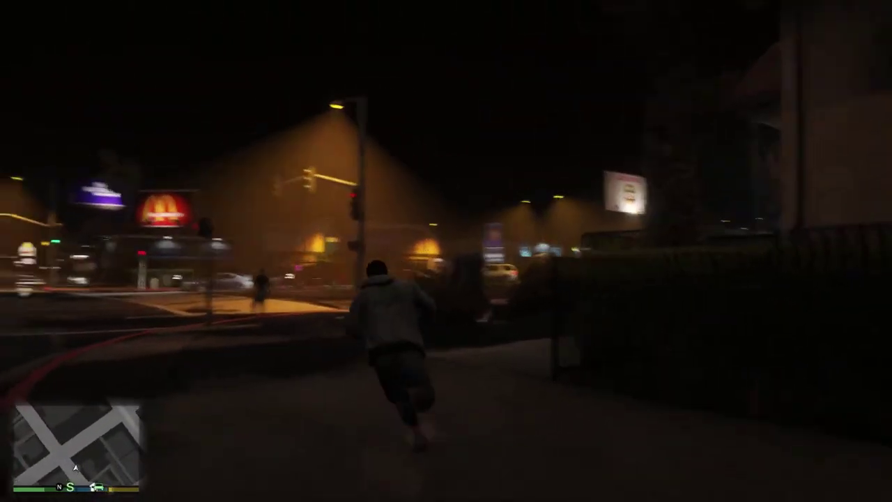
key(w)
key(w)
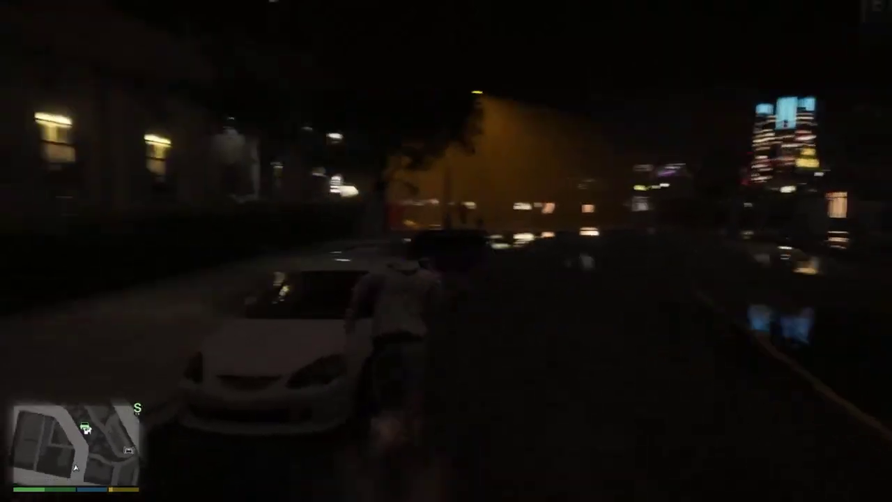